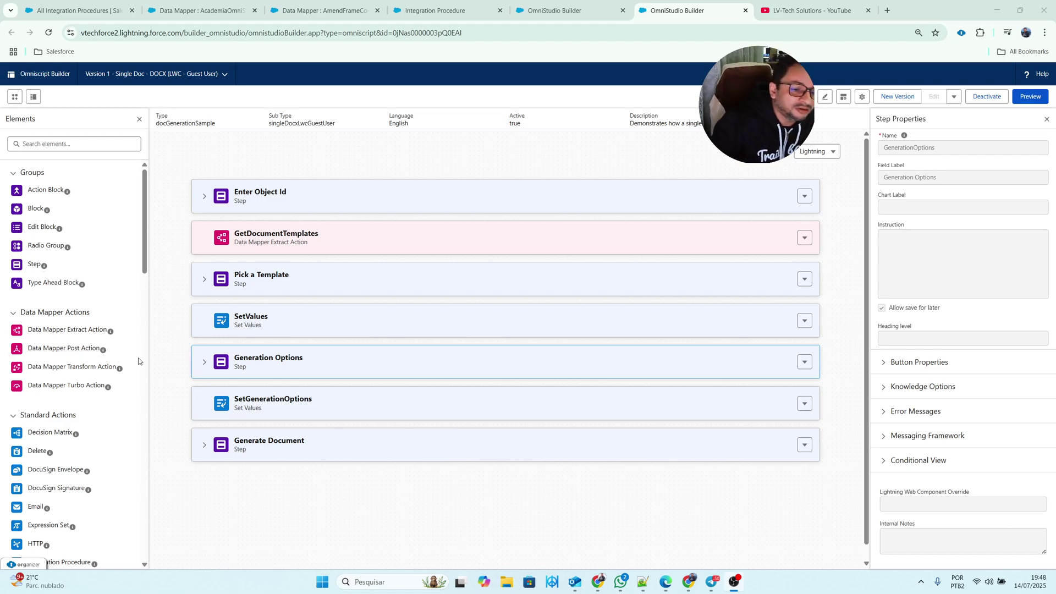
{"action": "scroll", "coordinate": [139, 361], "scroll_direction": "down", "scroll_amount": 5}
{"action": "scroll", "coordinate": [137, 361], "scroll_direction": "up", "scroll_amount": 5}
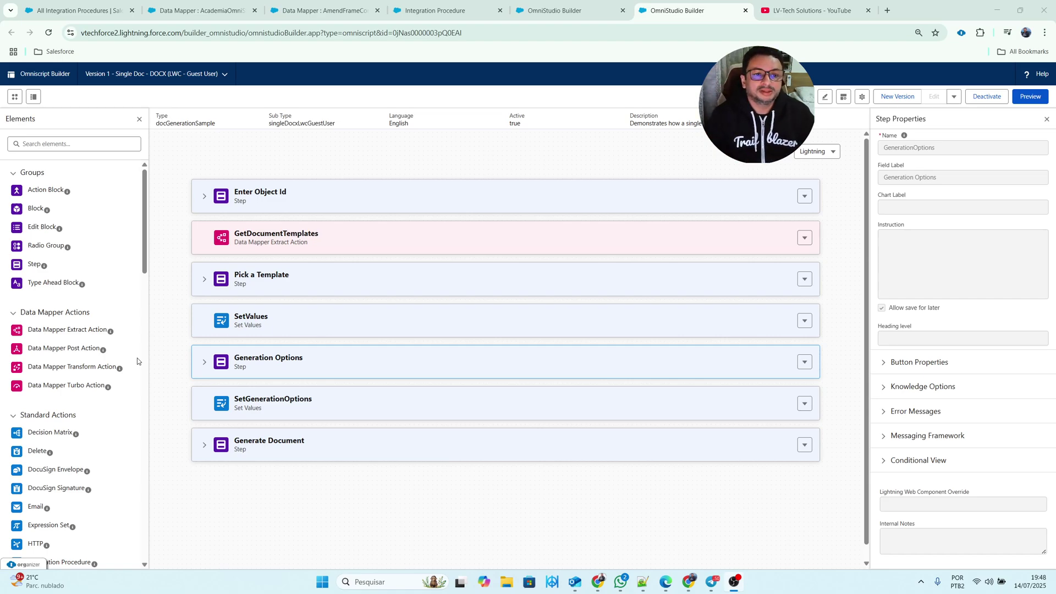
Step: Go to the All Integration Procedures list and look through the available OmniStudio object types and list views
{"action": "left_click", "coordinate": [86, 7]}
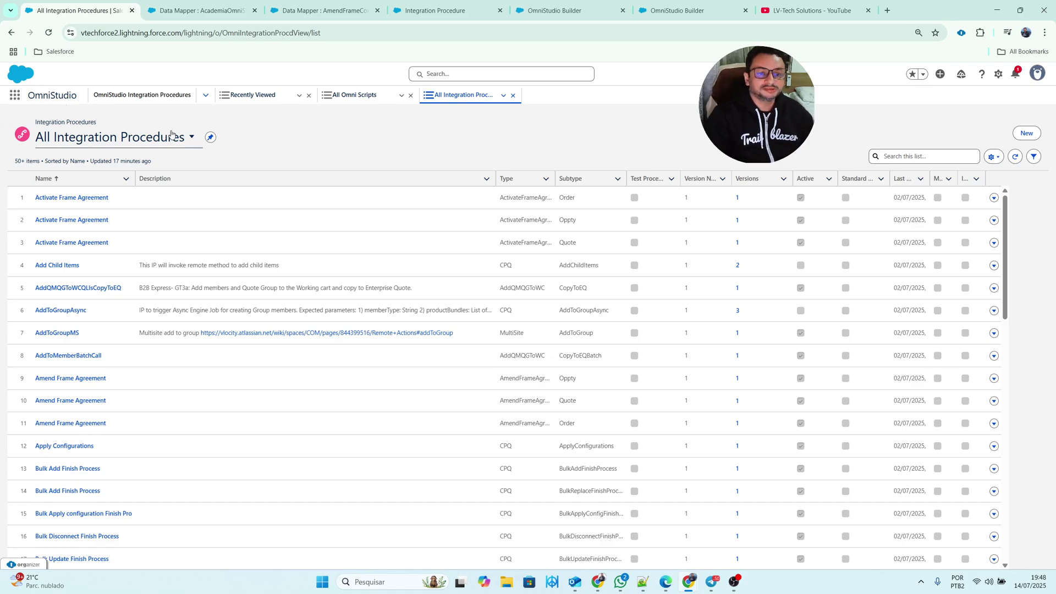
{"action": "left_click", "coordinate": [204, 95]}
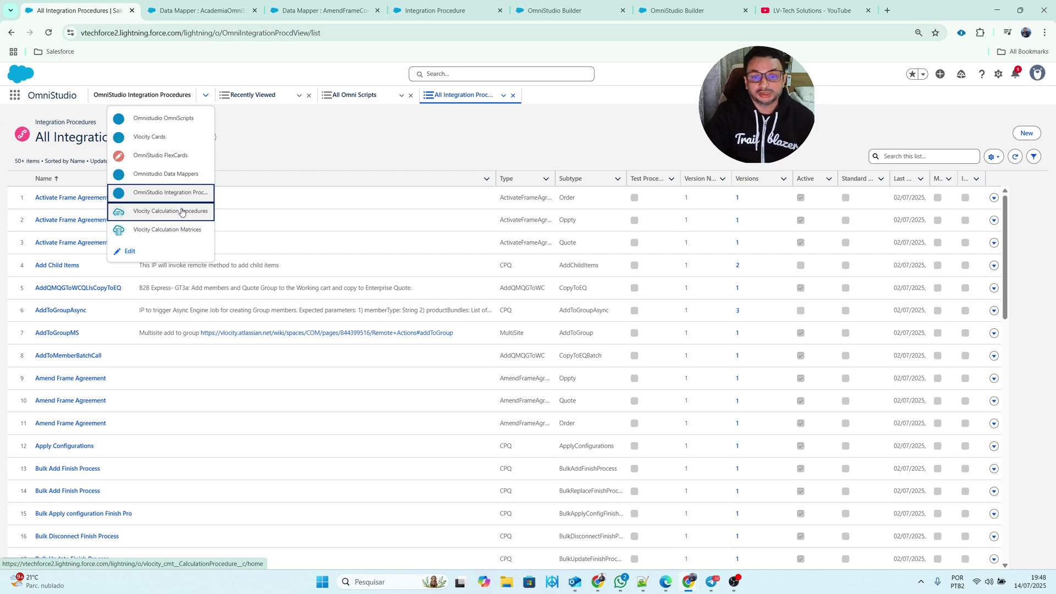
{"action": "left_click", "coordinate": [378, 149]}
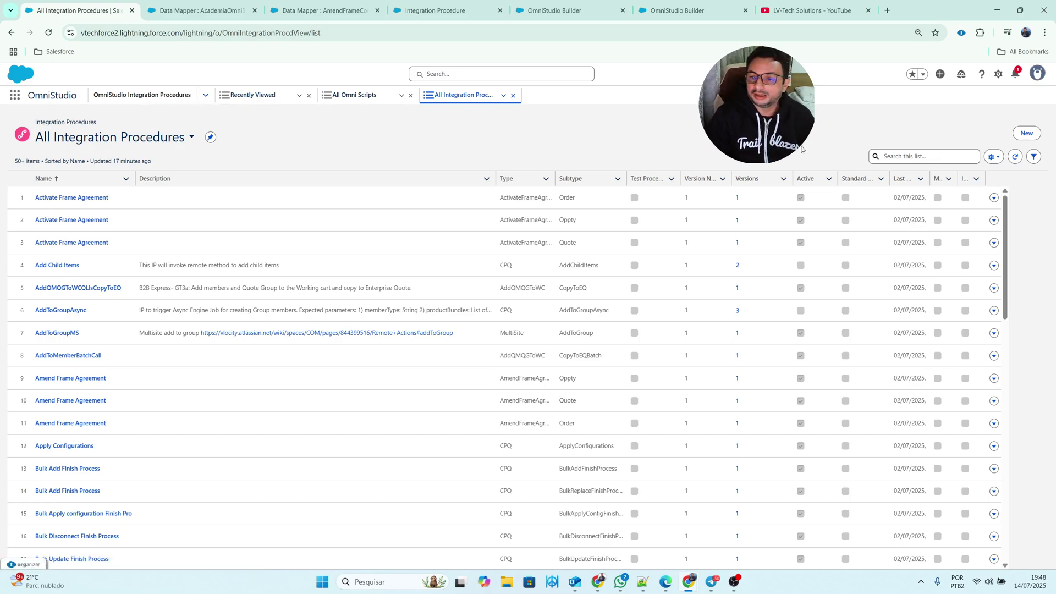
{"action": "left_click", "coordinate": [908, 156]}
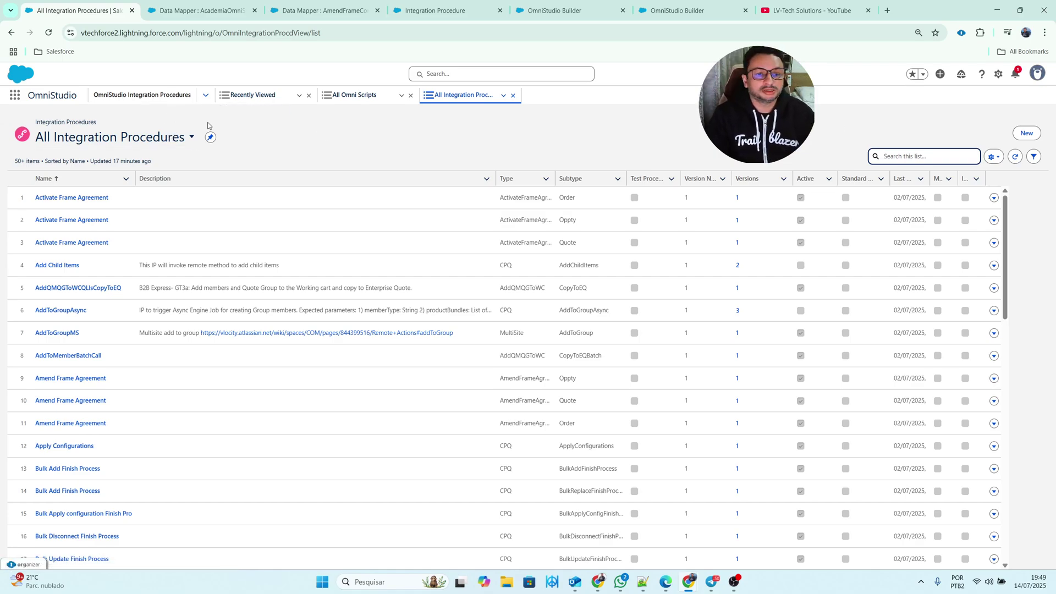
{"action": "left_click", "coordinate": [192, 137]}
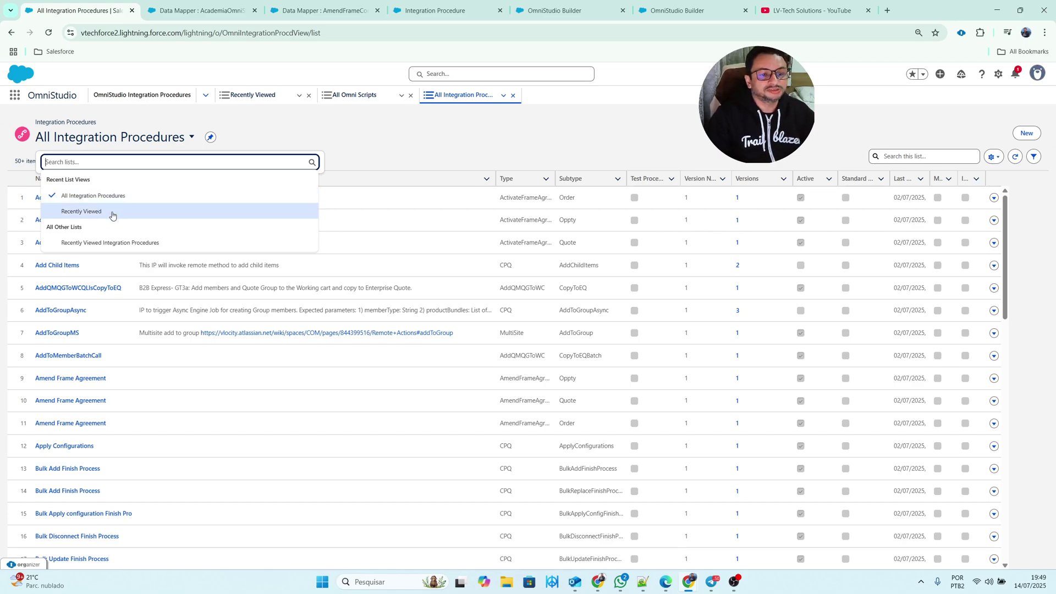
Step: Search the integration procedures list for "Omnis" with its filters shown, and replace the search with "Academy"
{"action": "left_click", "coordinate": [909, 157]}
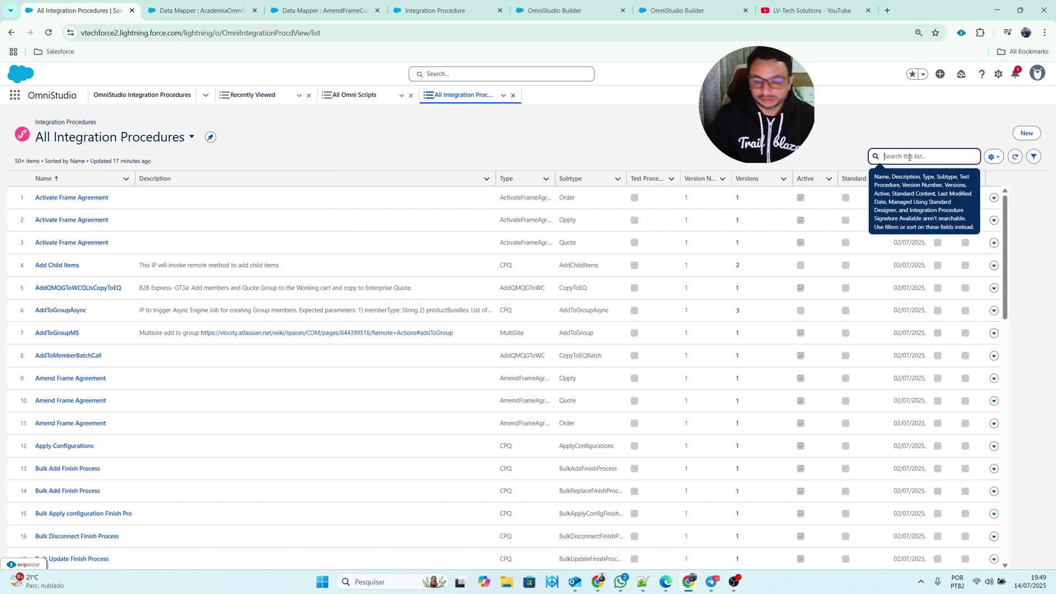
{"action": "type", "text": "Om"}
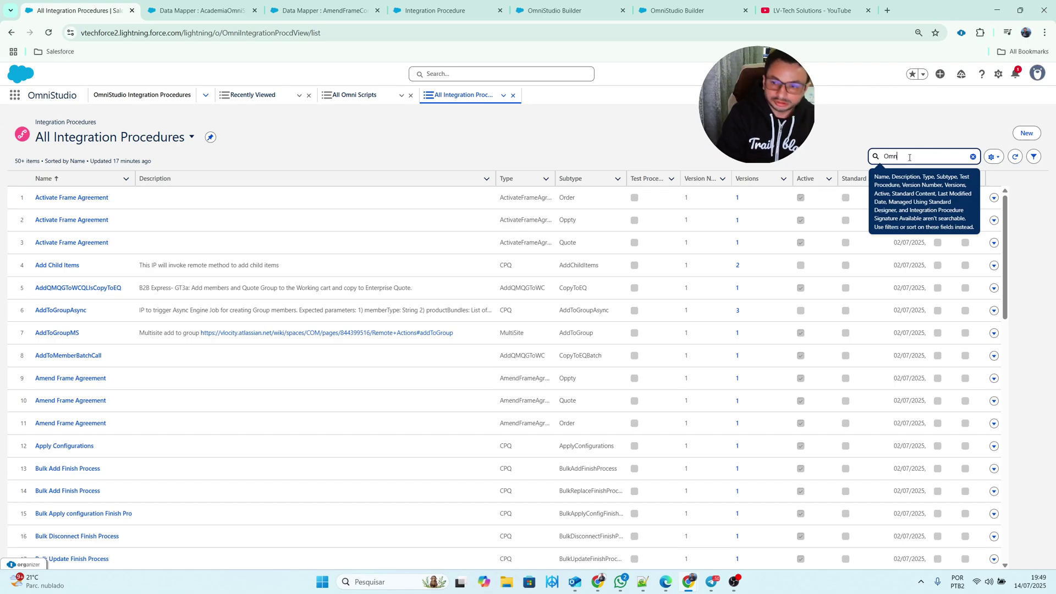
{"action": "type", "text": "nis"}
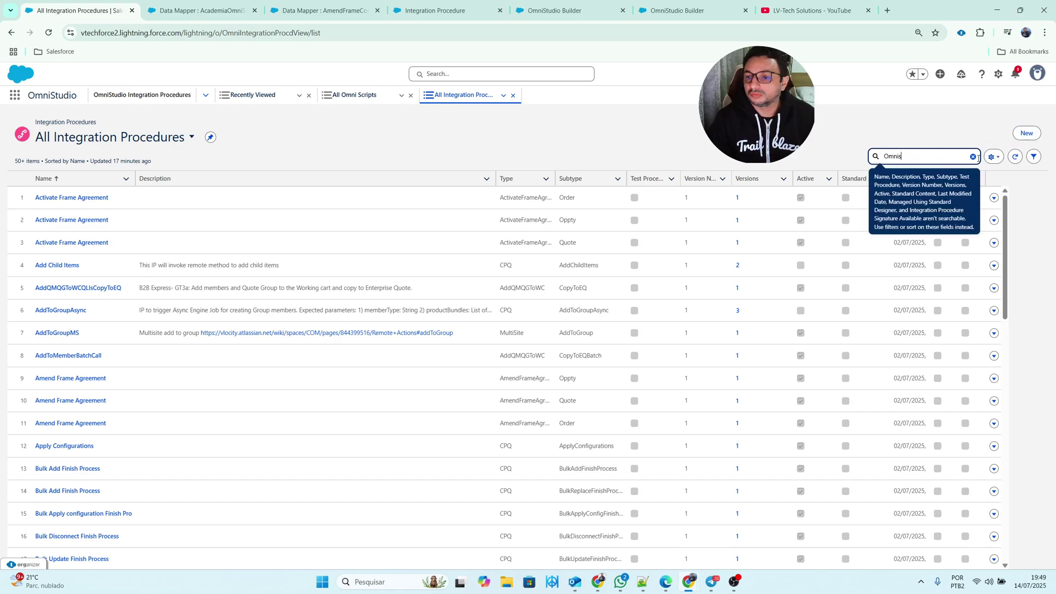
{"action": "left_click", "coordinate": [1036, 158]}
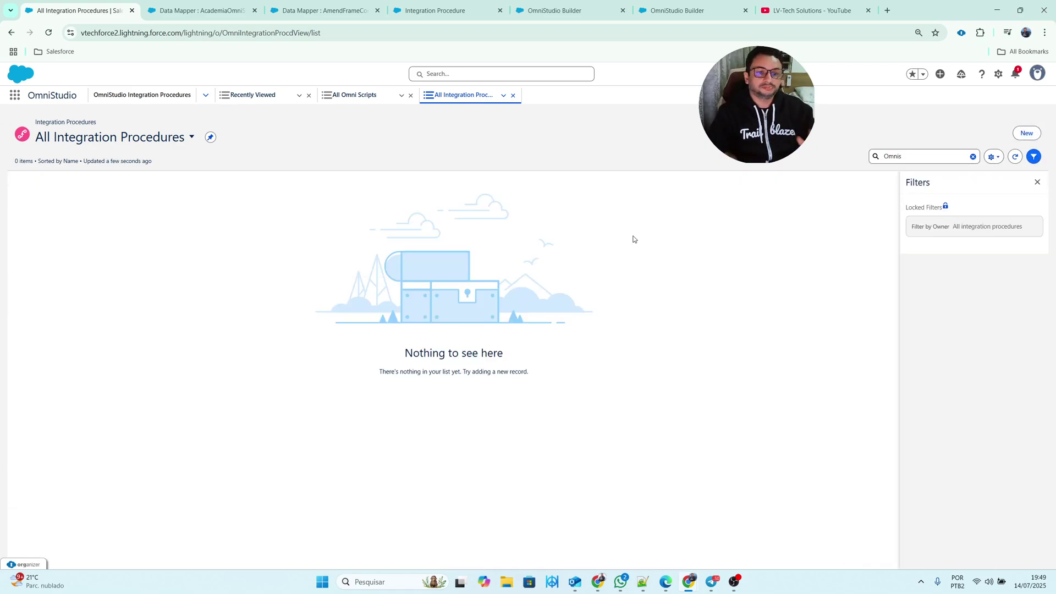
{"action": "left_click_drag", "start_coordinate": [913, 158], "coordinate": [860, 156]}
{"action": "type", "text": "Academy"}
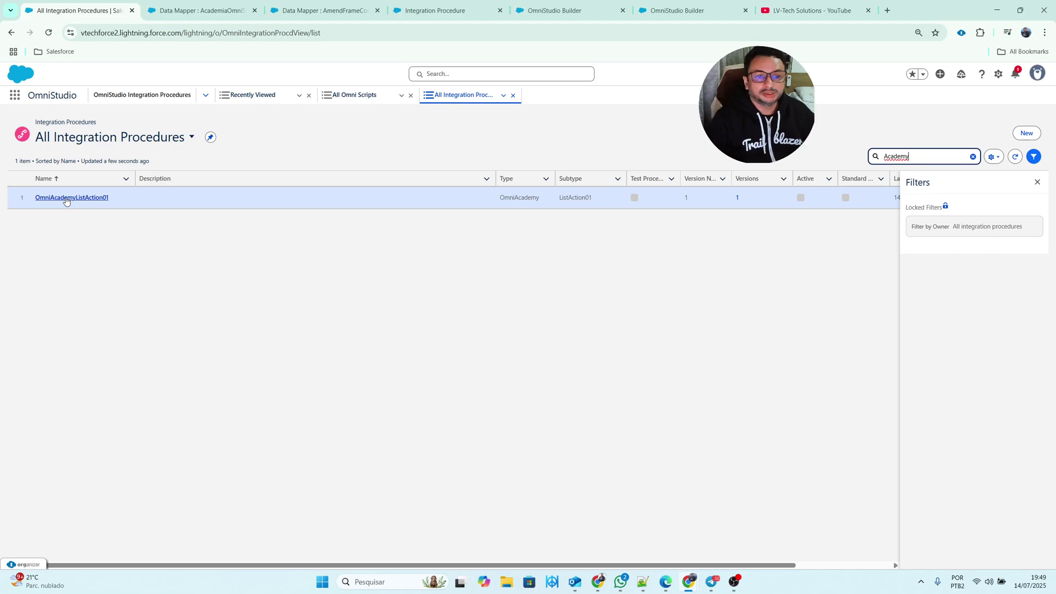
Step: Review the Turbo Extract configuration of the AcademiaOmniStudioBRDRTGetContacts Data Mapper and return to its preview
{"action": "left_click", "coordinate": [214, 15]}
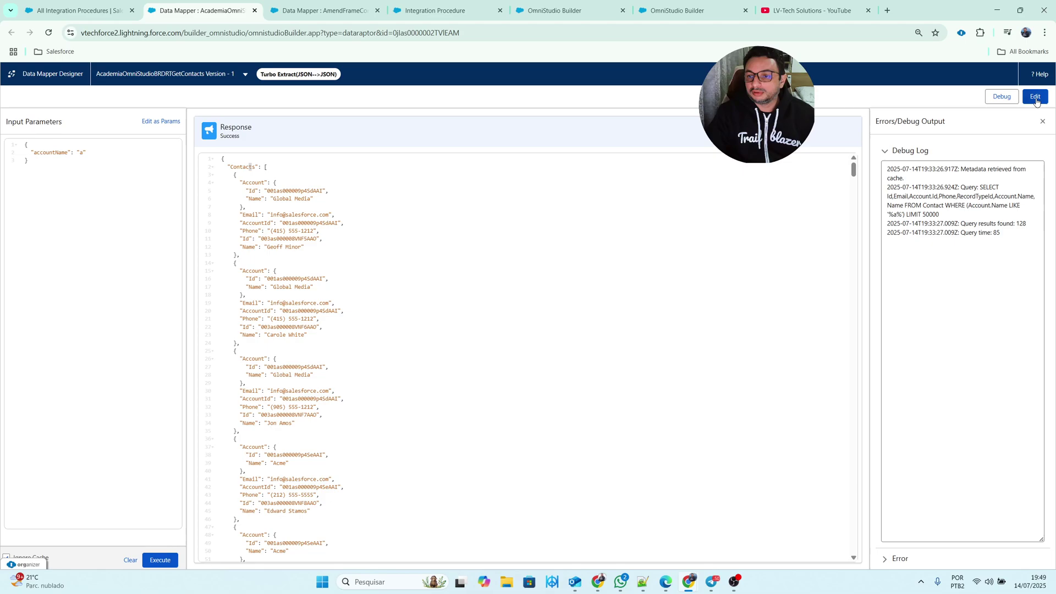
{"action": "left_click", "coordinate": [1035, 98]}
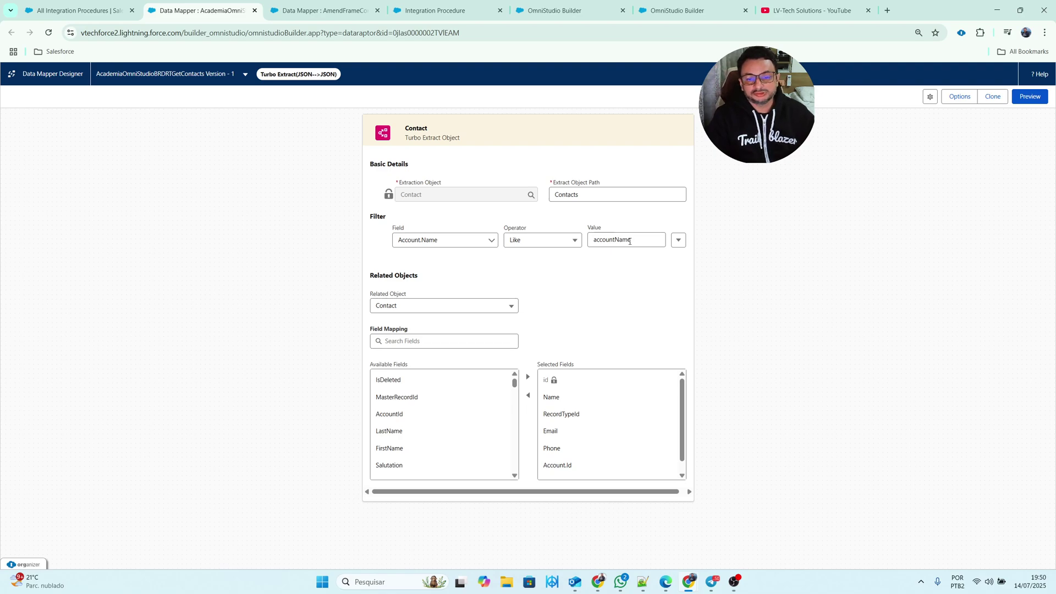
{"action": "left_click", "coordinate": [1029, 97]}
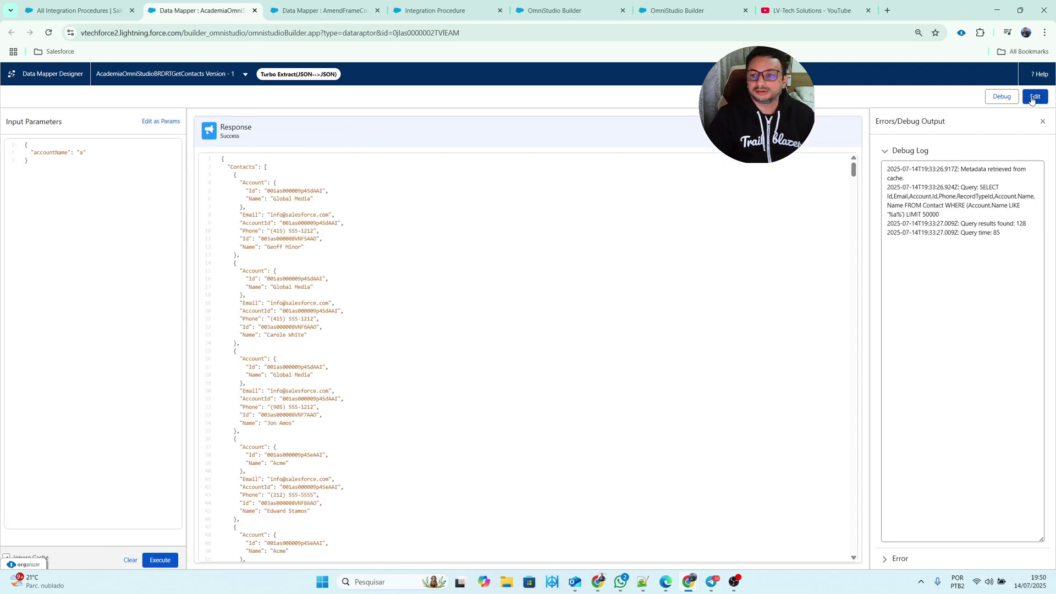
Step: Set the accountName input parameter to "om" and execute the contacts Data Mapper preview
{"action": "left_click", "coordinate": [84, 154]}
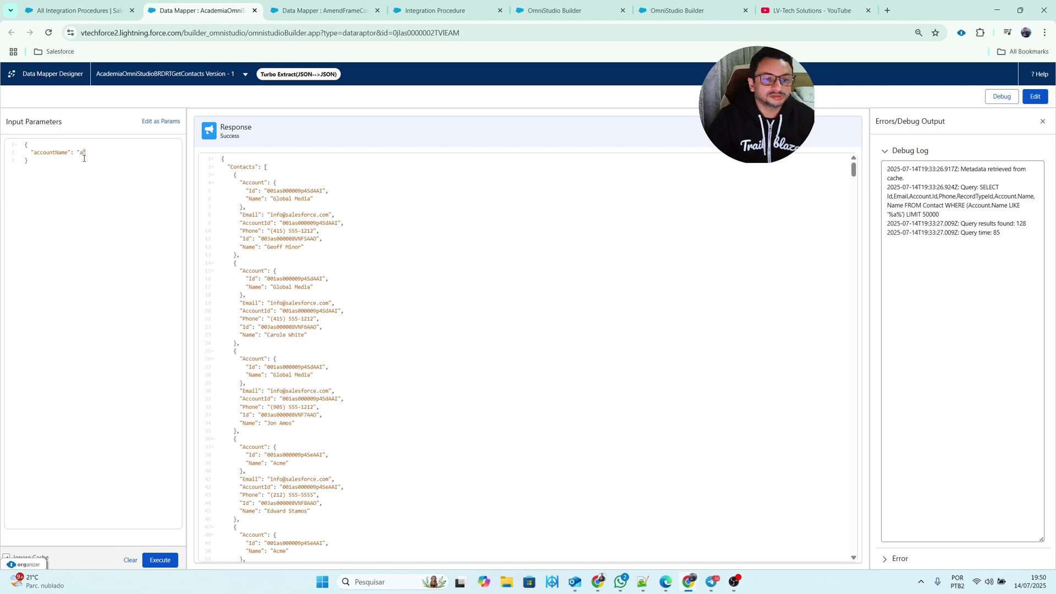
{"action": "key", "text": "BackSpace"}
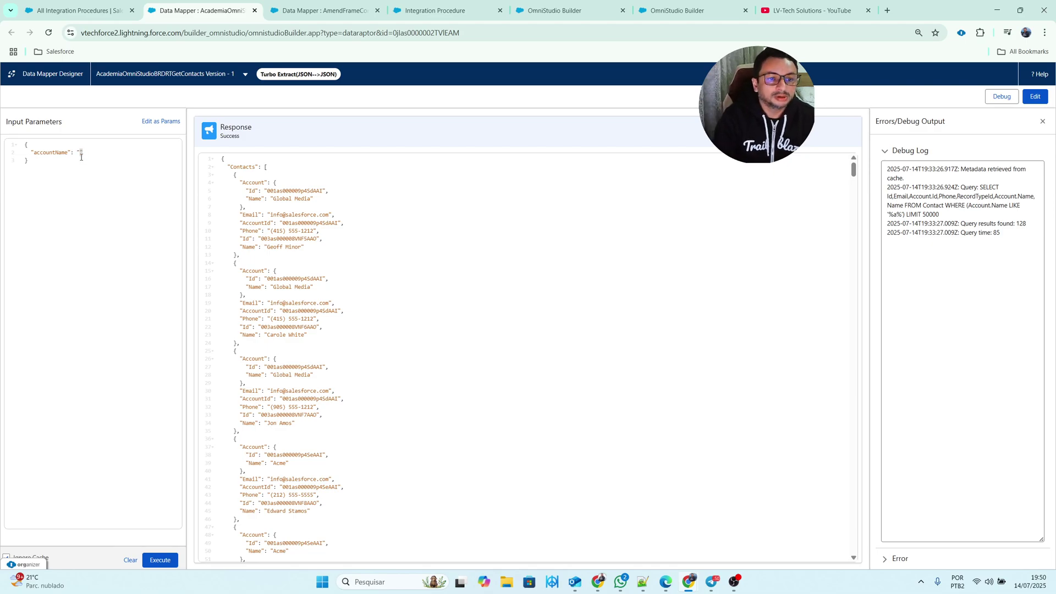
{"action": "type", "text": "om"}
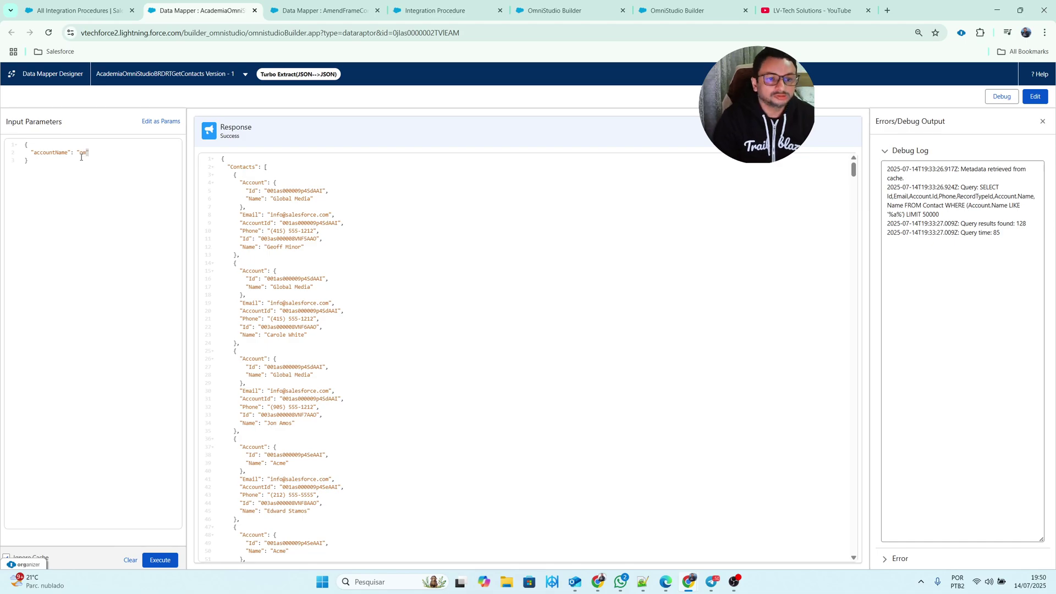
{"action": "left_click", "coordinate": [160, 560]}
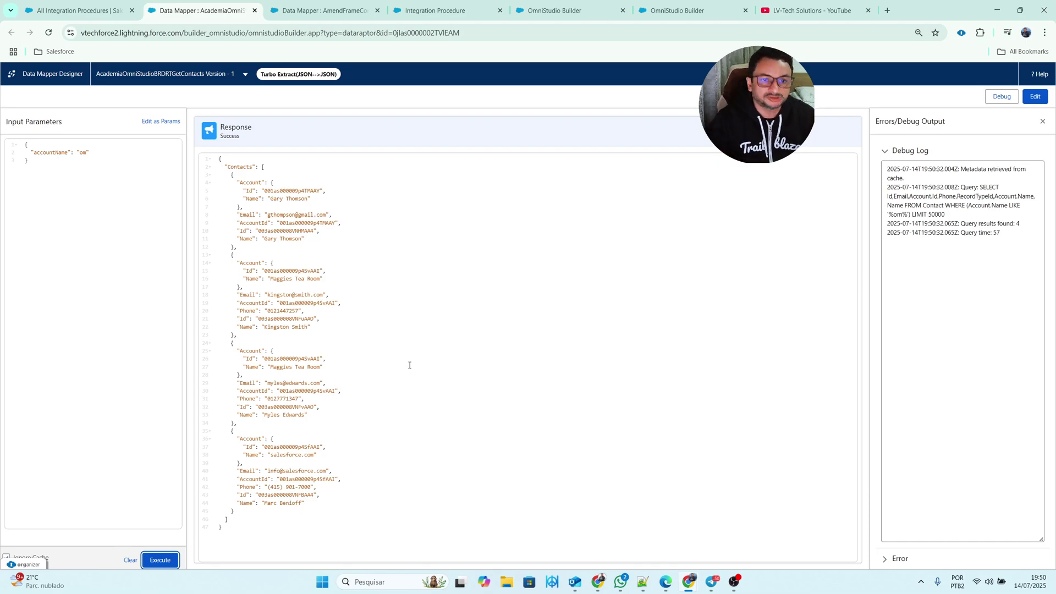
Step: Switch to the AmendFrameContractCreateOppty Data Mapper and show its load objects
{"action": "left_click", "coordinate": [353, 13]}
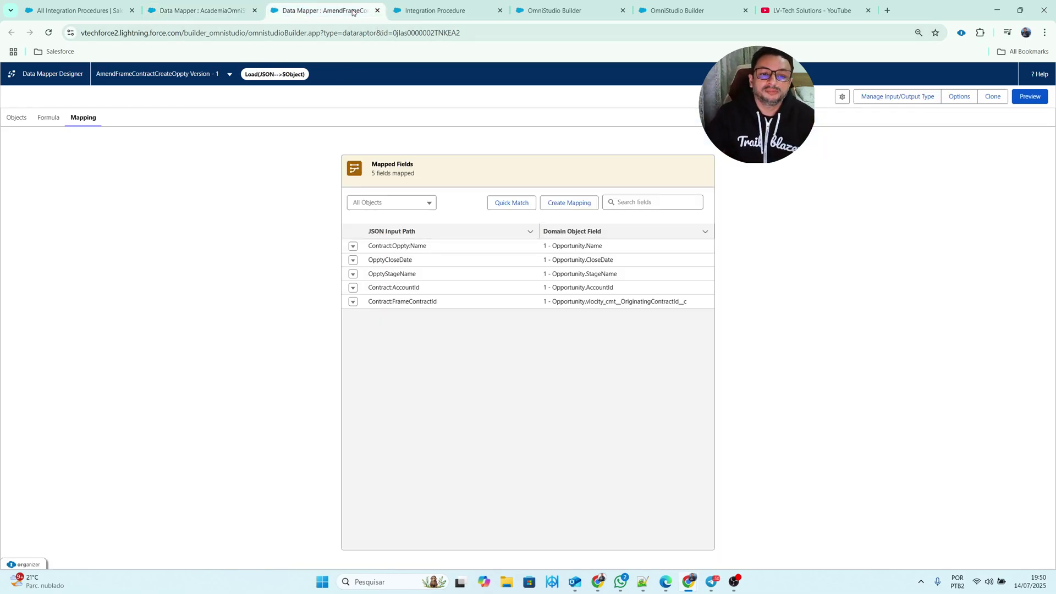
{"action": "left_click", "coordinate": [17, 118]}
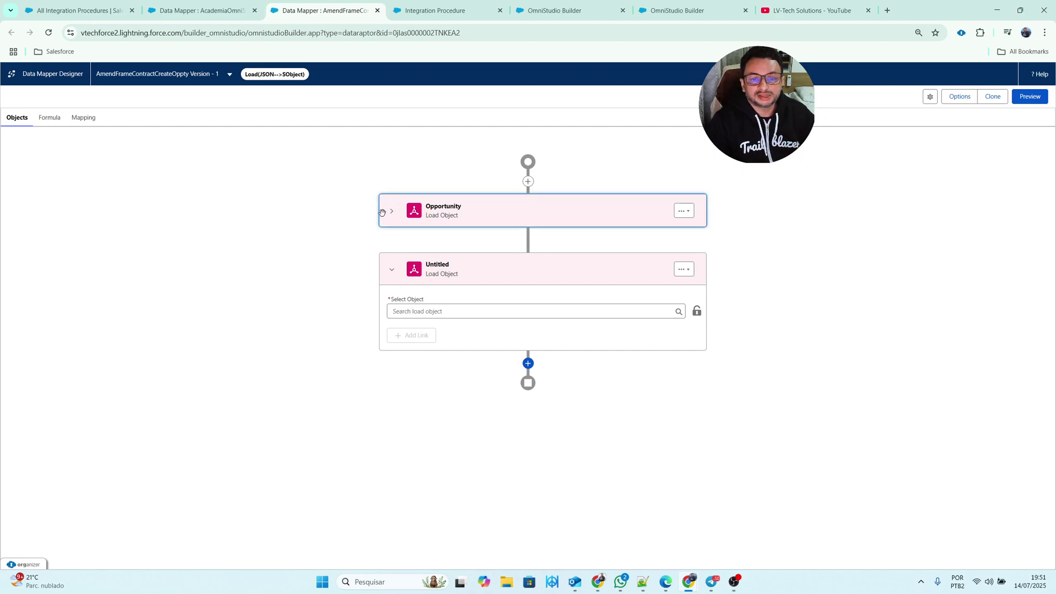
{"action": "left_click", "coordinate": [422, 311]}
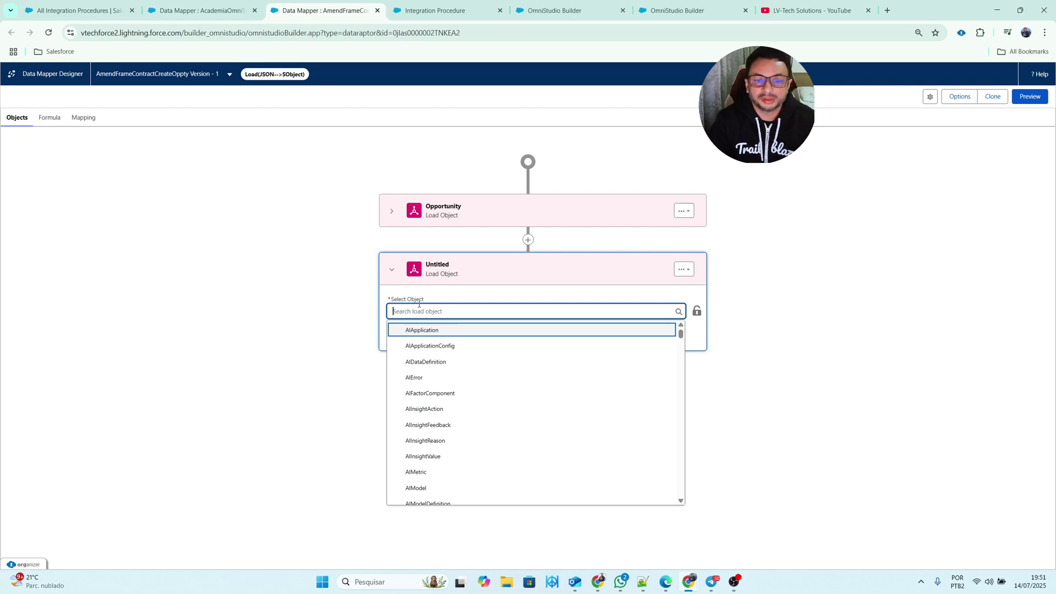
{"action": "type", "text": "A"}
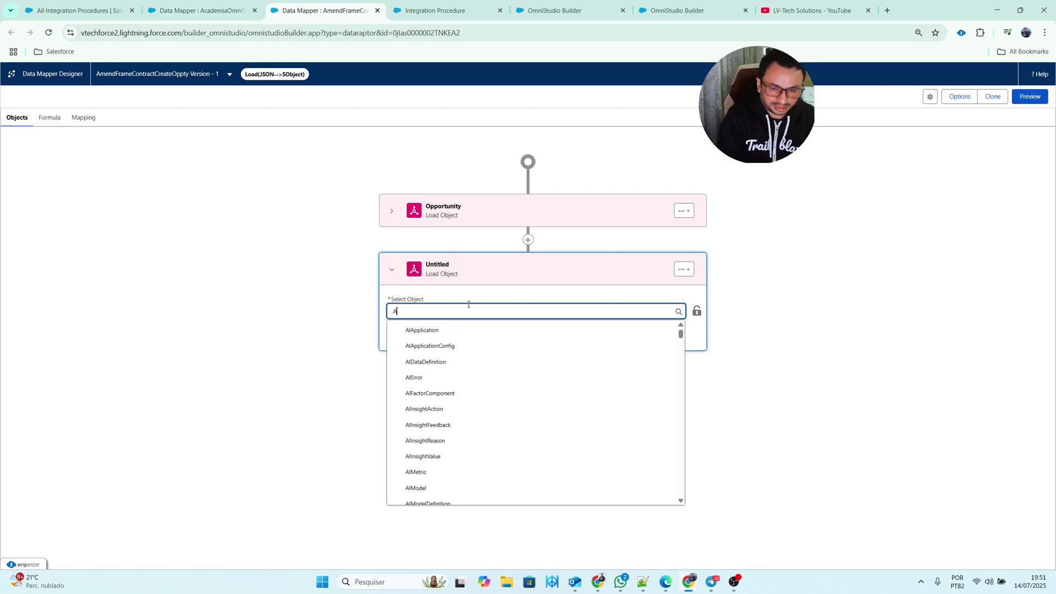
{"action": "type", "text": "ccount"}
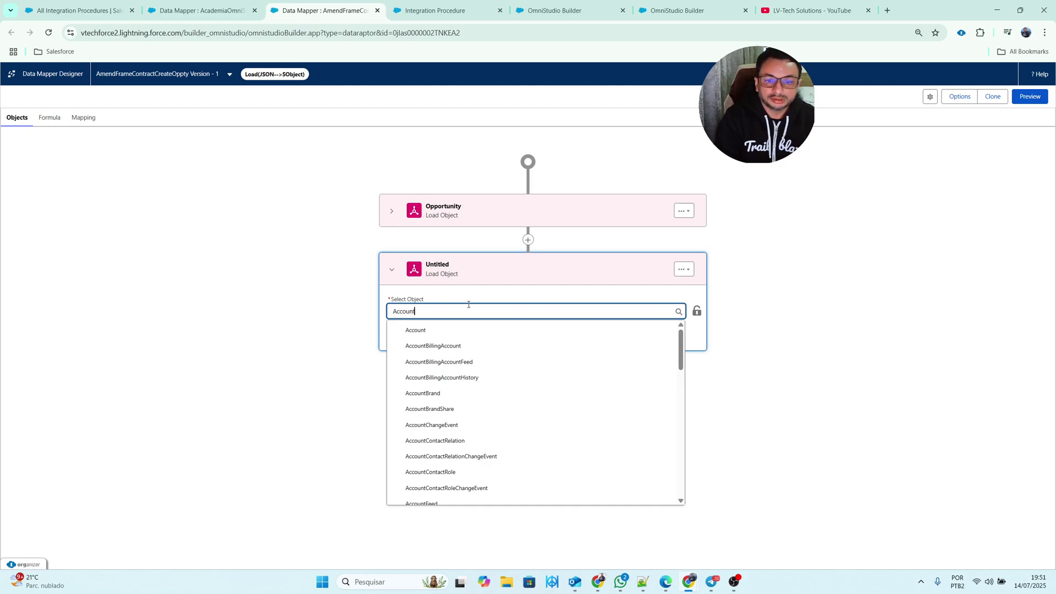
{"action": "left_click", "coordinate": [314, 298]}
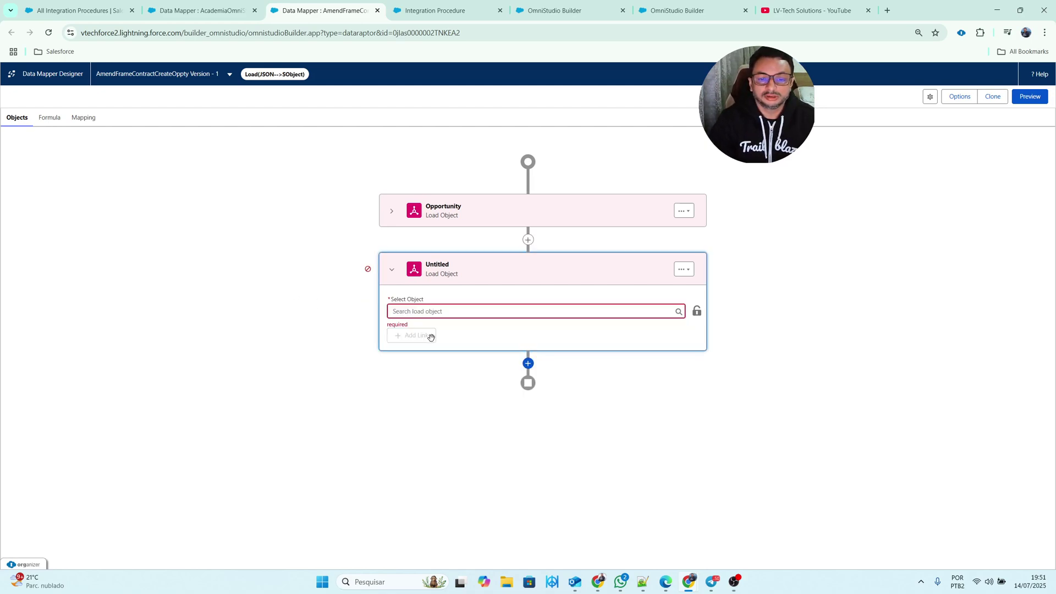
Step: Set the untitled load object below Opportunity to the Account object
{"action": "left_click", "coordinate": [473, 311]}
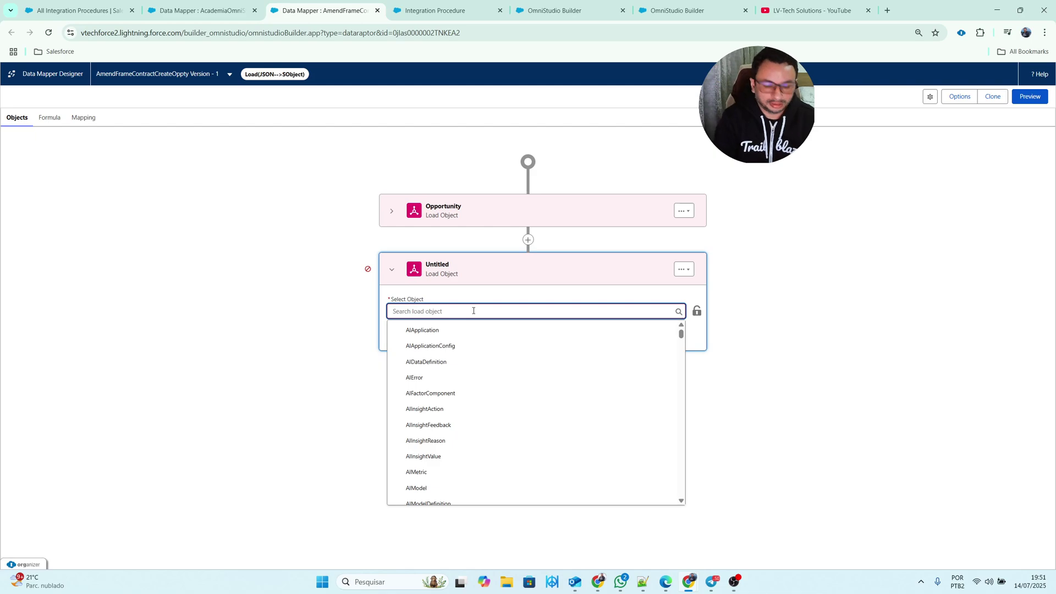
{"action": "type", "text": "Acc"}
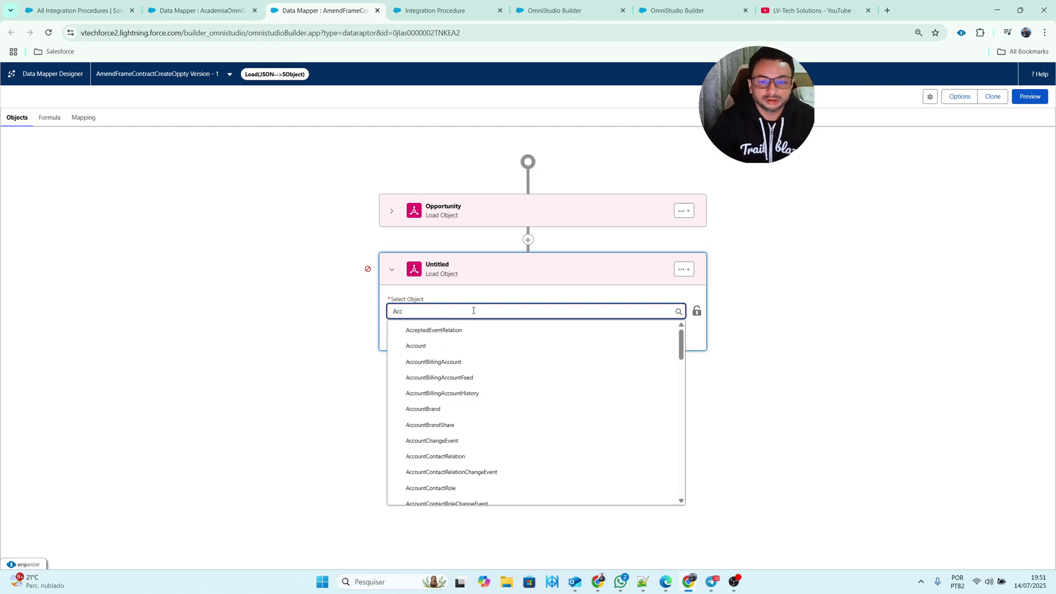
{"action": "left_click", "coordinate": [465, 348]}
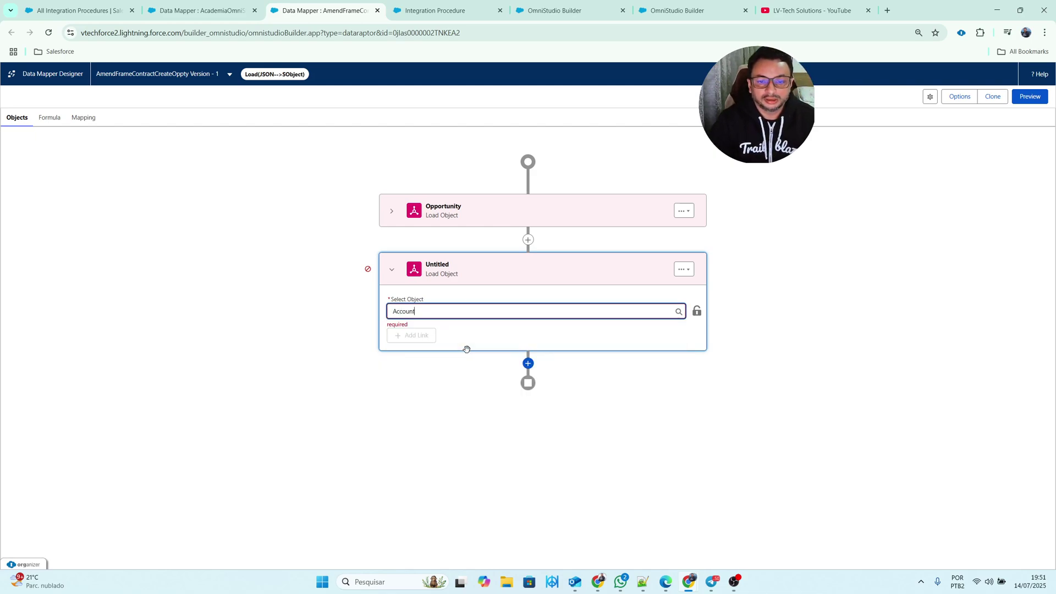
{"action": "left_click", "coordinate": [884, 245]}
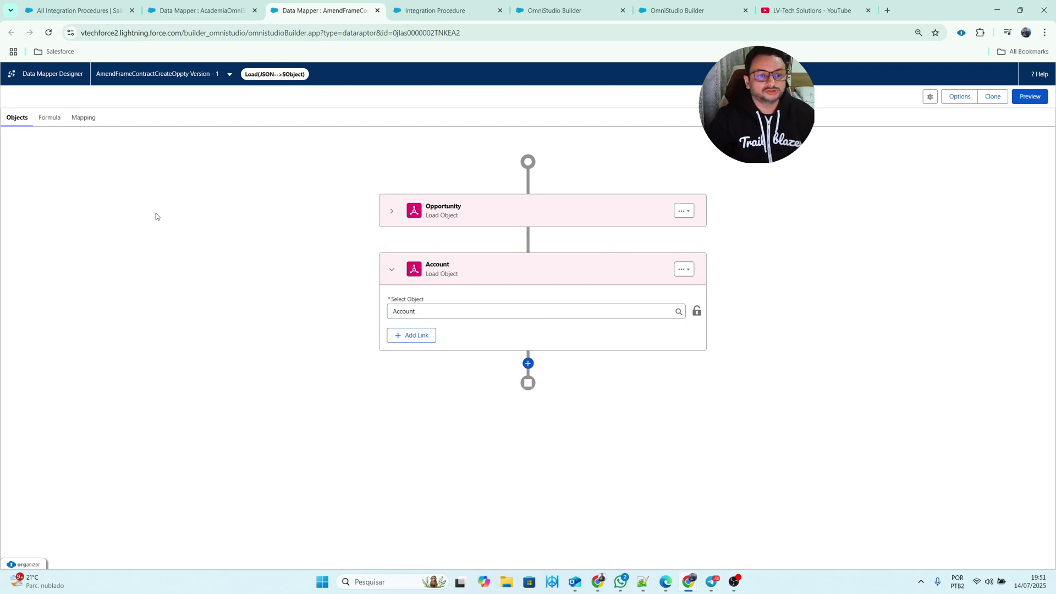
Step: Show the Data Mapper's formulas, examine the fields inside Formula 1, and collapse it again
{"action": "left_click", "coordinate": [51, 122]}
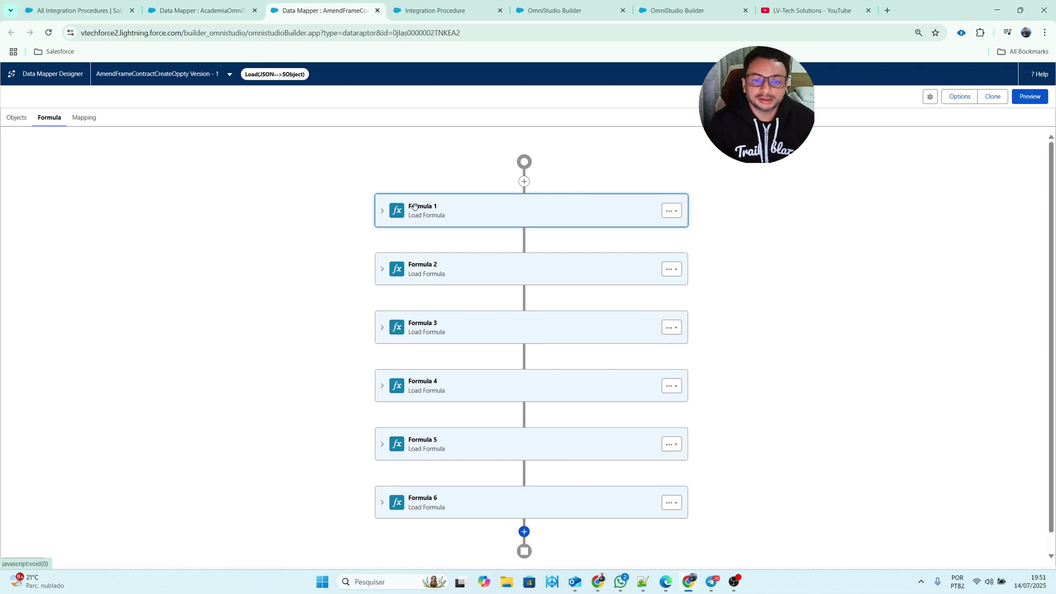
{"action": "left_click", "coordinate": [382, 212]}
{"action": "left_click", "coordinate": [383, 212]}
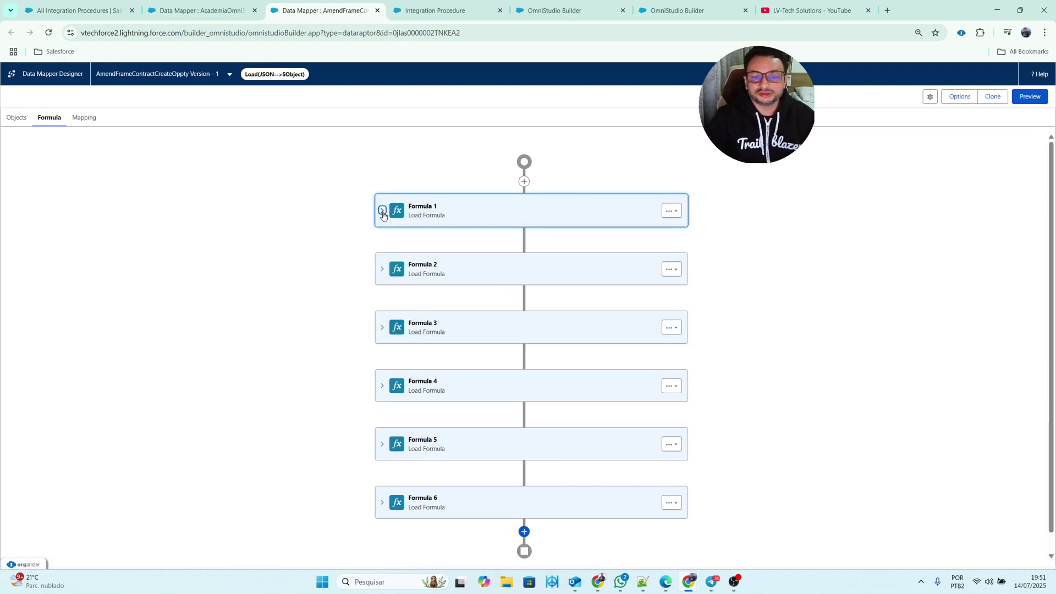
{"action": "left_click", "coordinate": [383, 213]}
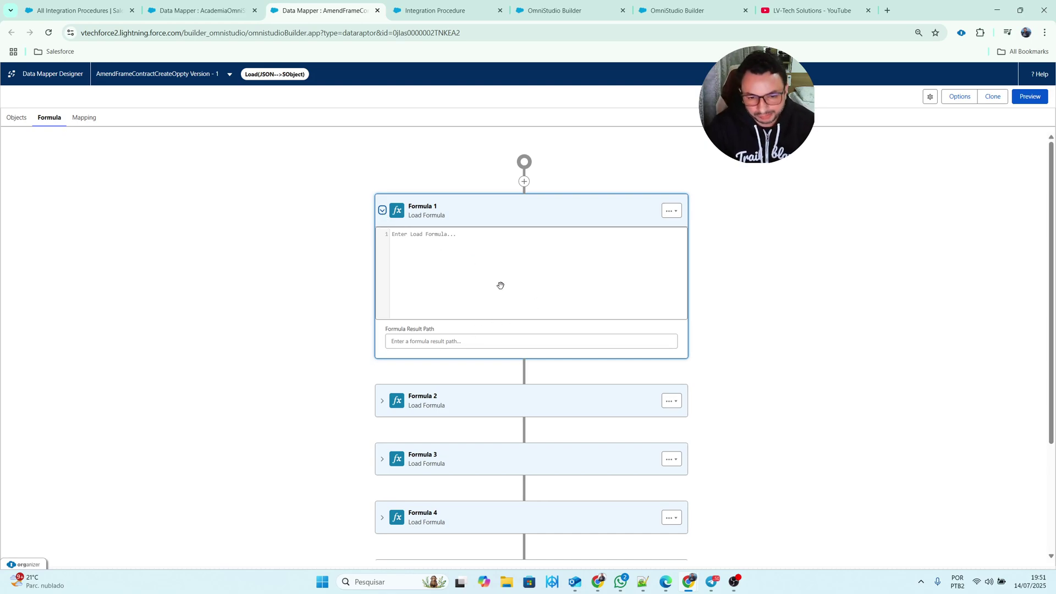
{"action": "left_click", "coordinate": [383, 212]}
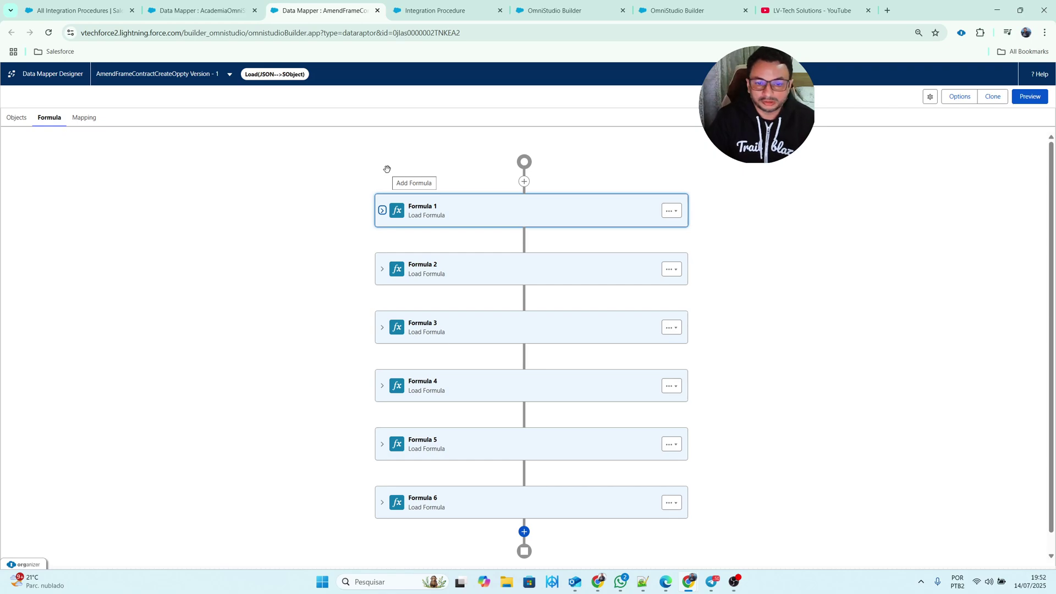
Step: Add a new load formula between Formula 3 and Formula 4
{"action": "scroll", "coordinate": [437, 195], "scroll_direction": "down", "scroll_amount": 1}
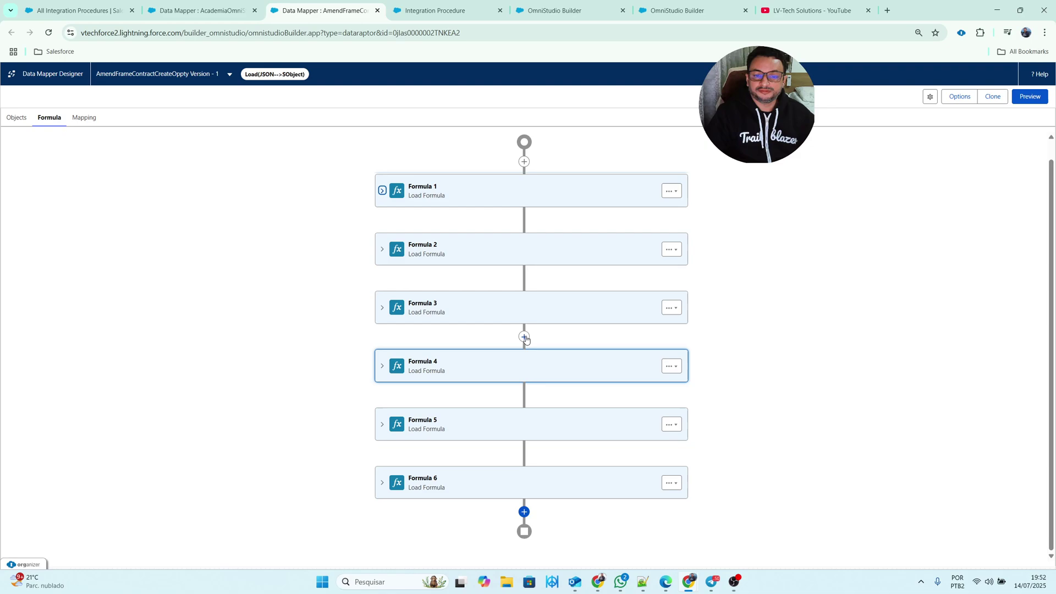
{"action": "left_click", "coordinate": [524, 337]}
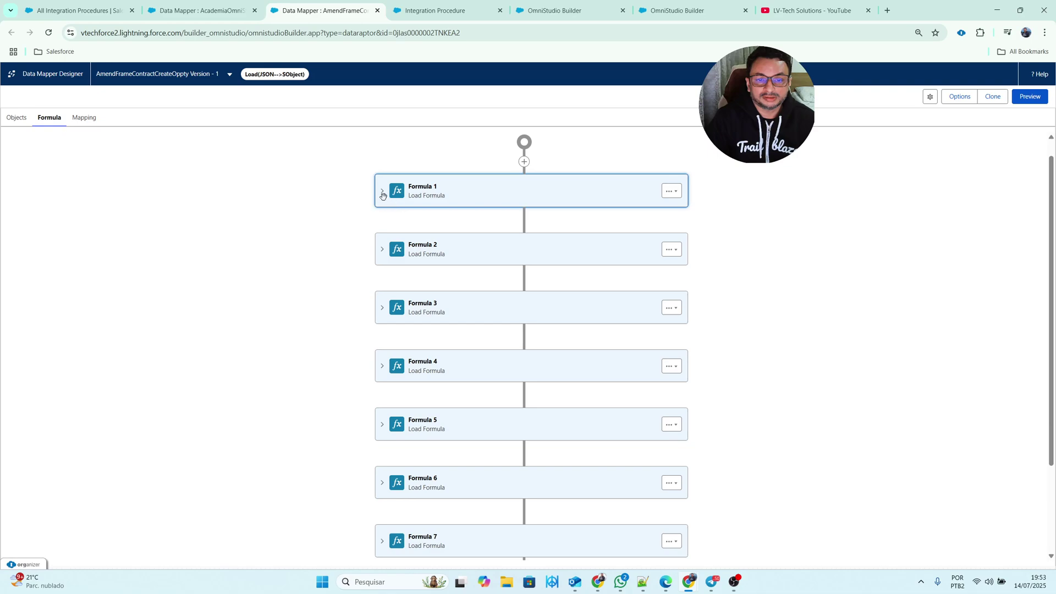
Step: Set the result path of Formula 1 to formula1 and of Formula 2 to formula3
{"action": "left_click", "coordinate": [382, 192]}
{"action": "left_click", "coordinate": [423, 322]}
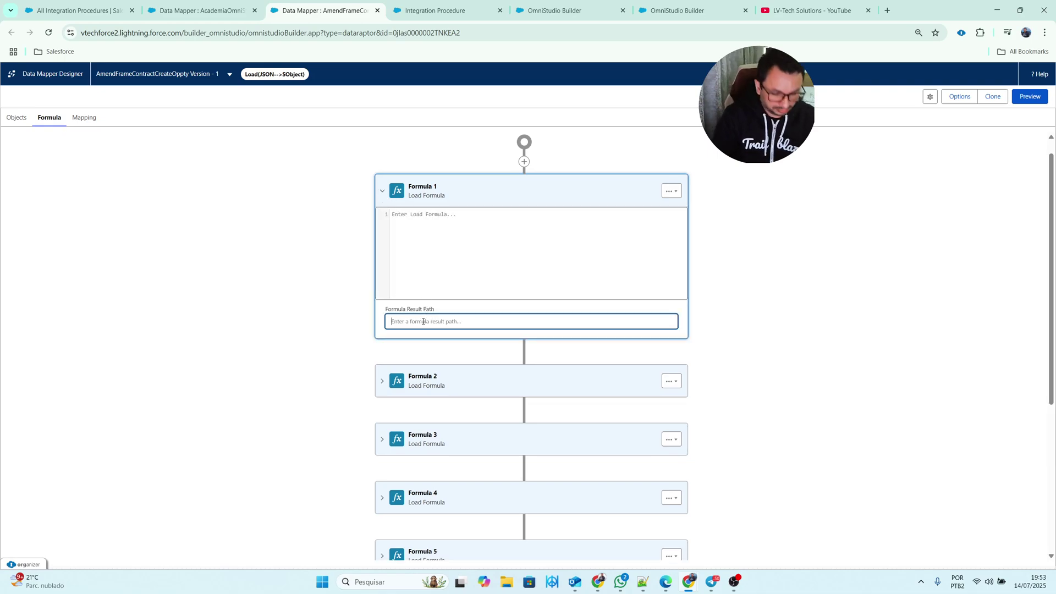
{"action": "type", "text": "formula1"}
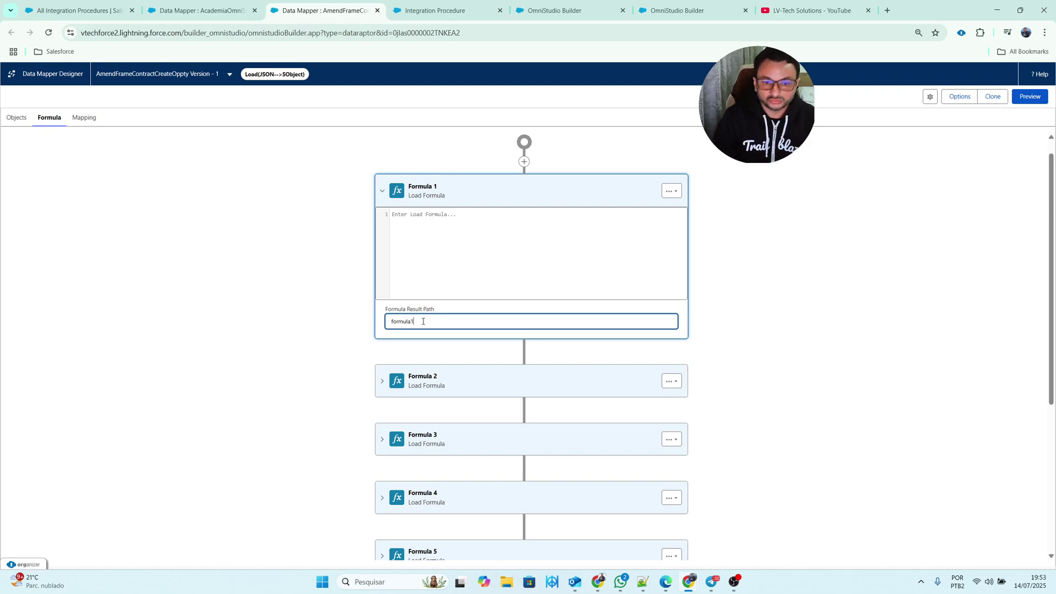
{"action": "left_click", "coordinate": [394, 381]}
{"action": "left_click", "coordinate": [412, 513]}
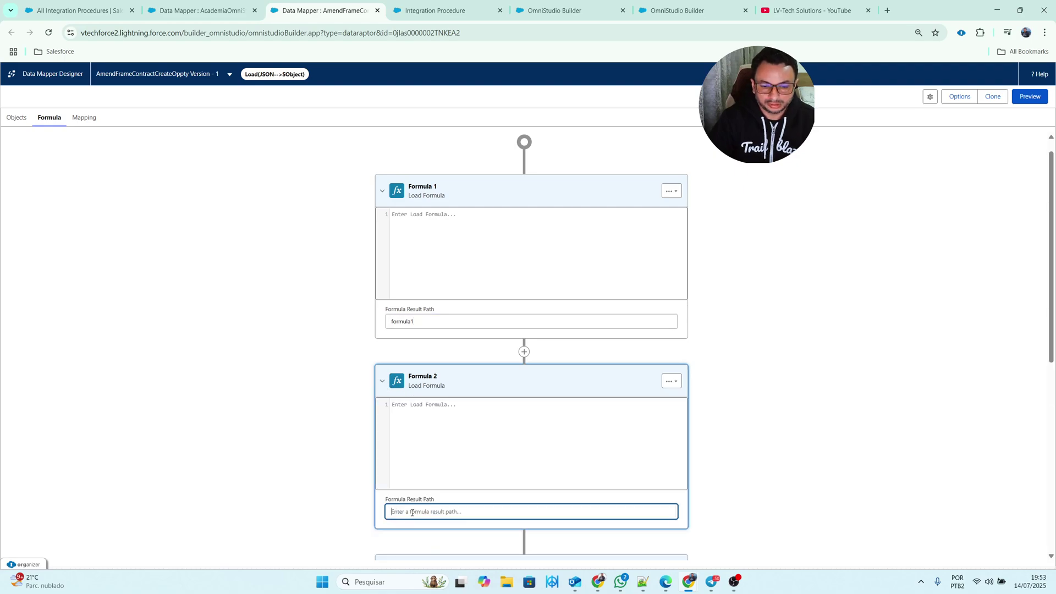
{"action": "type", "text": "formula3"}
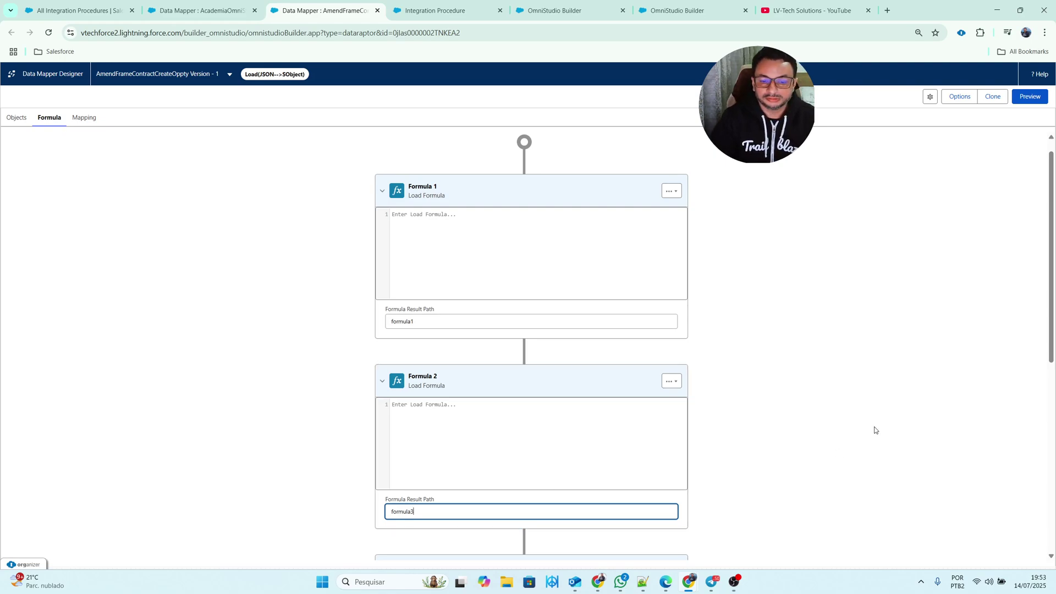
{"action": "left_click", "coordinate": [875, 430]}
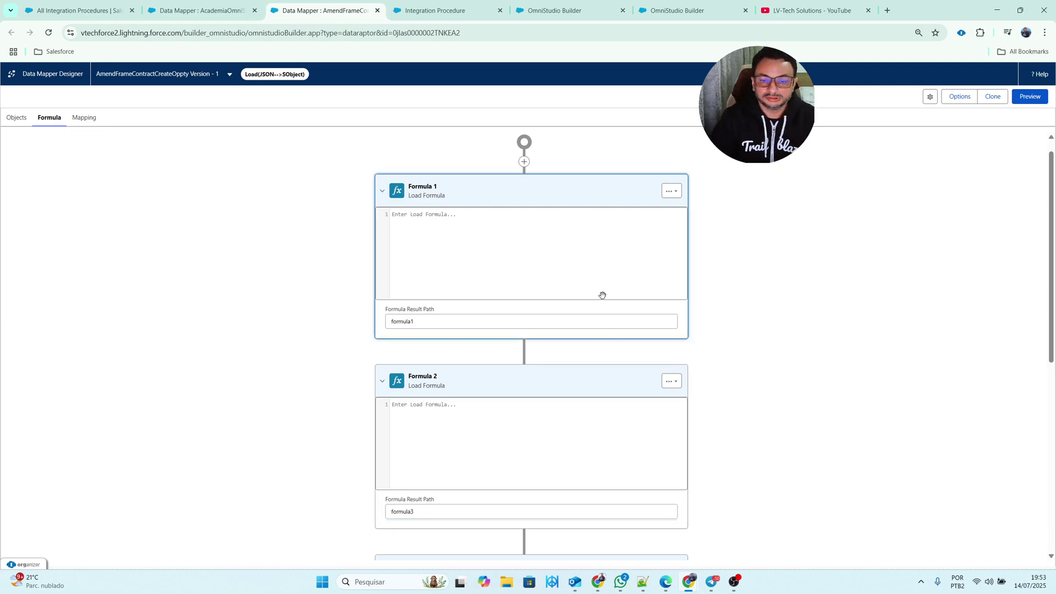
Step: Insert a new load formula between Formula 1 and Formula 2 and set its result path to formula2
{"action": "left_click", "coordinate": [524, 352]}
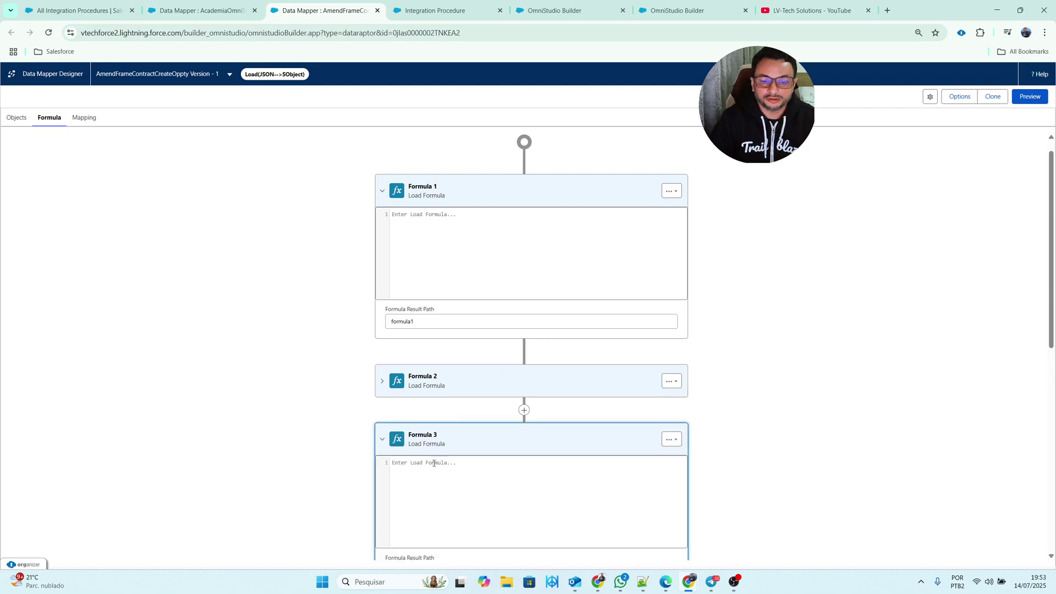
{"action": "scroll", "coordinate": [523, 405], "scroll_direction": "down", "scroll_amount": 4}
{"action": "scroll", "coordinate": [474, 305], "scroll_direction": "up", "scroll_amount": 3}
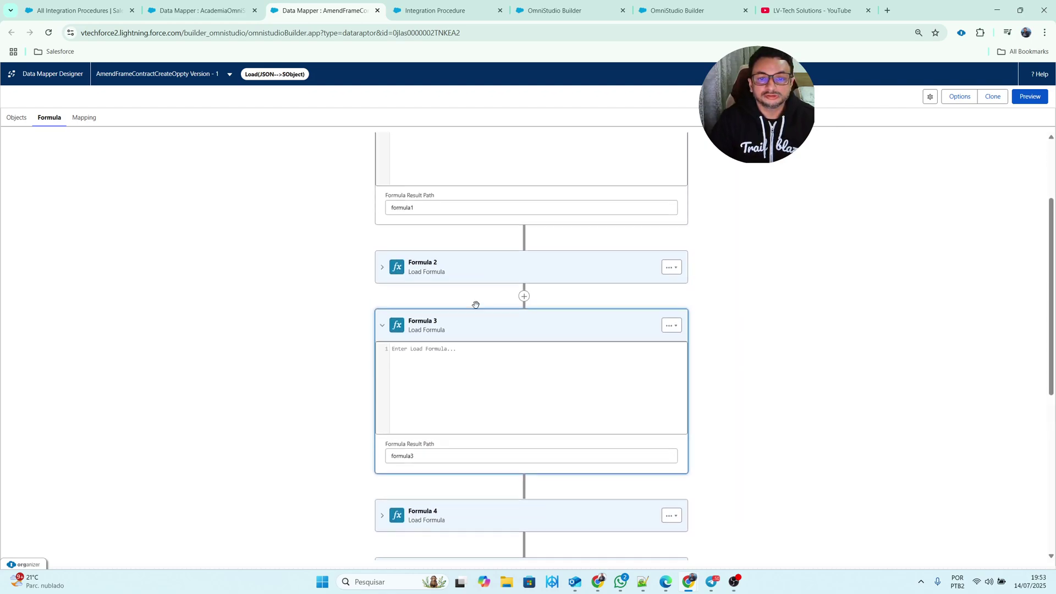
{"action": "left_click", "coordinate": [383, 330]}
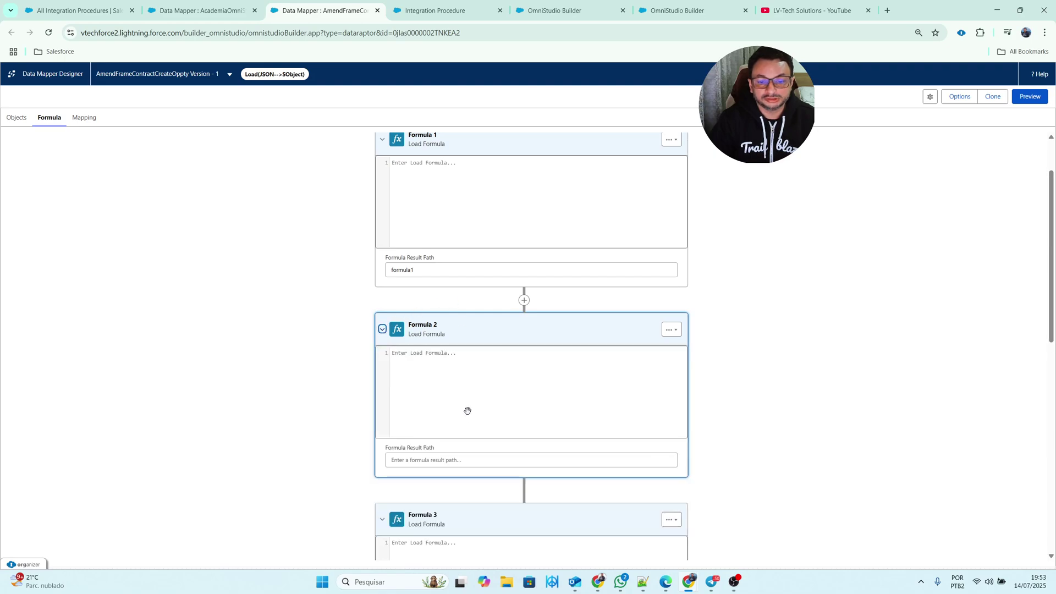
{"action": "left_click", "coordinate": [399, 459]}
{"action": "type", "text": "for"}
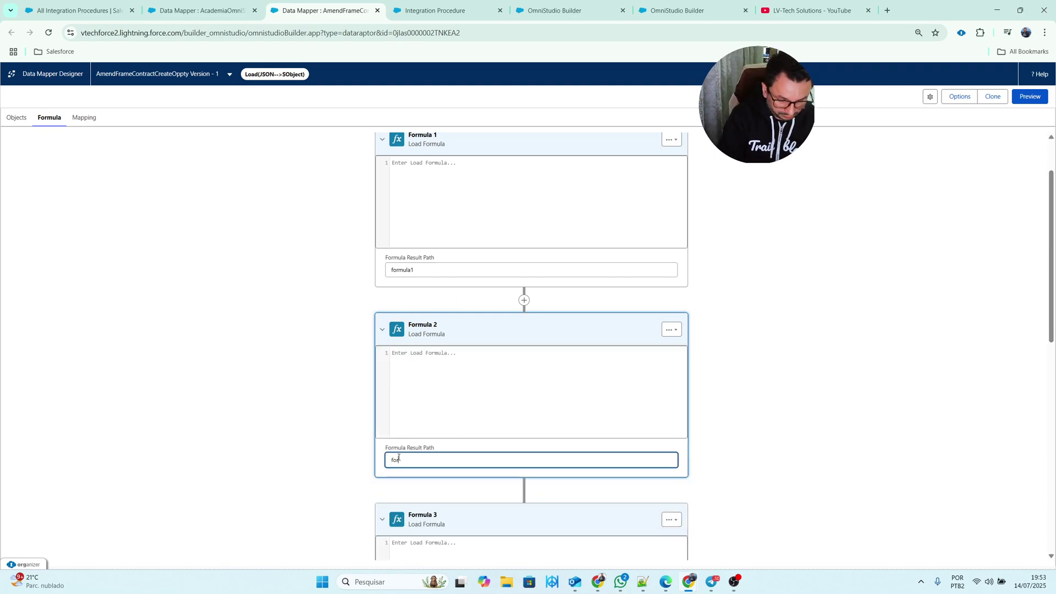
{"action": "type", "text": "mula2"}
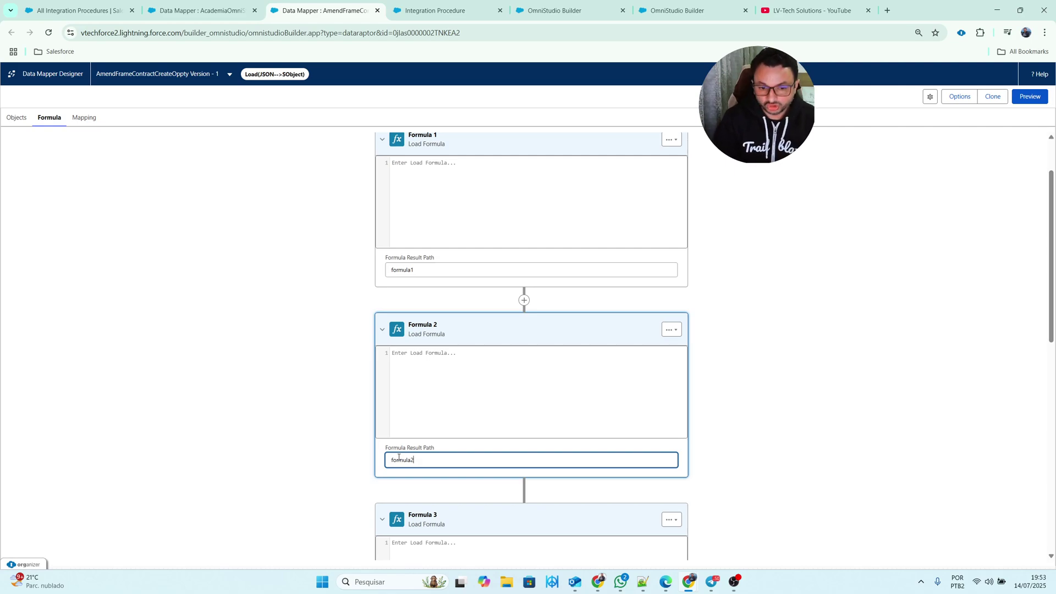
{"action": "left_click", "coordinate": [847, 445]}
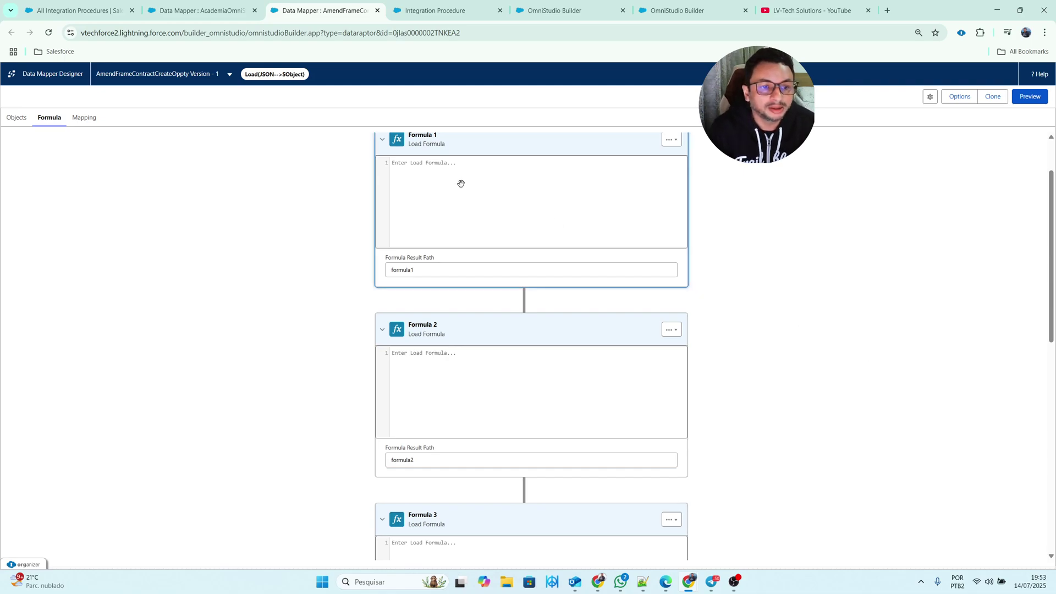
Step: Show the Data Mapper's field mappings and execute it in preview with the existing JSON input
{"action": "left_click", "coordinate": [97, 121]}
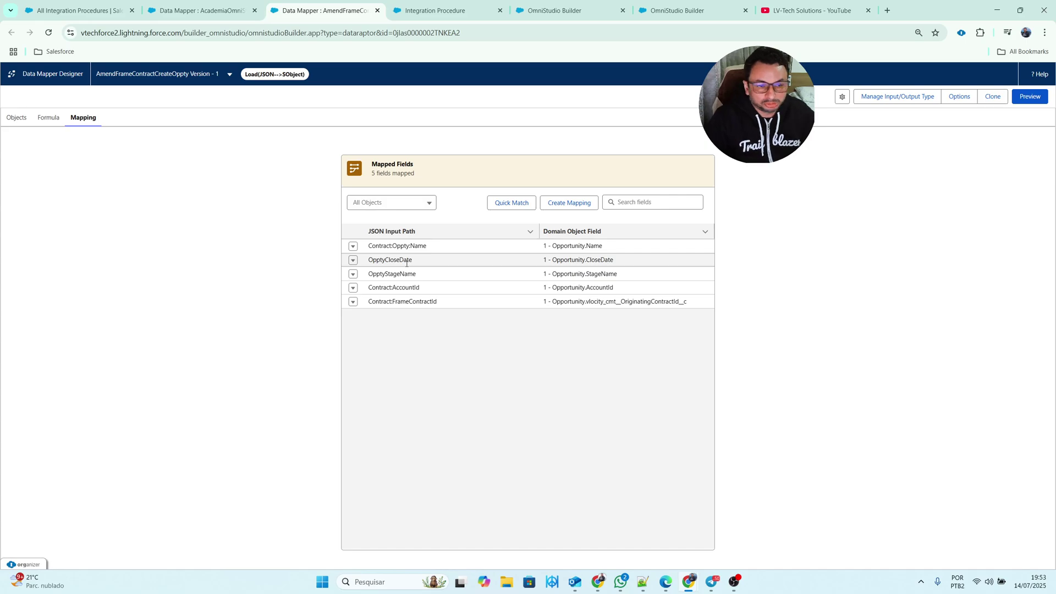
{"action": "left_click", "coordinate": [1030, 97]}
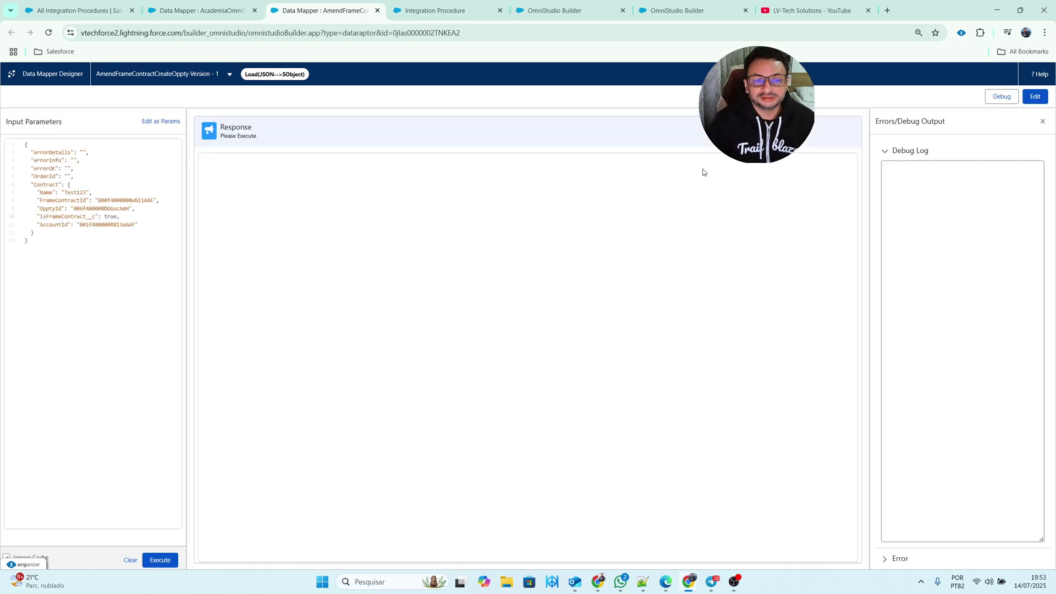
{"action": "left_click", "coordinate": [162, 560]}
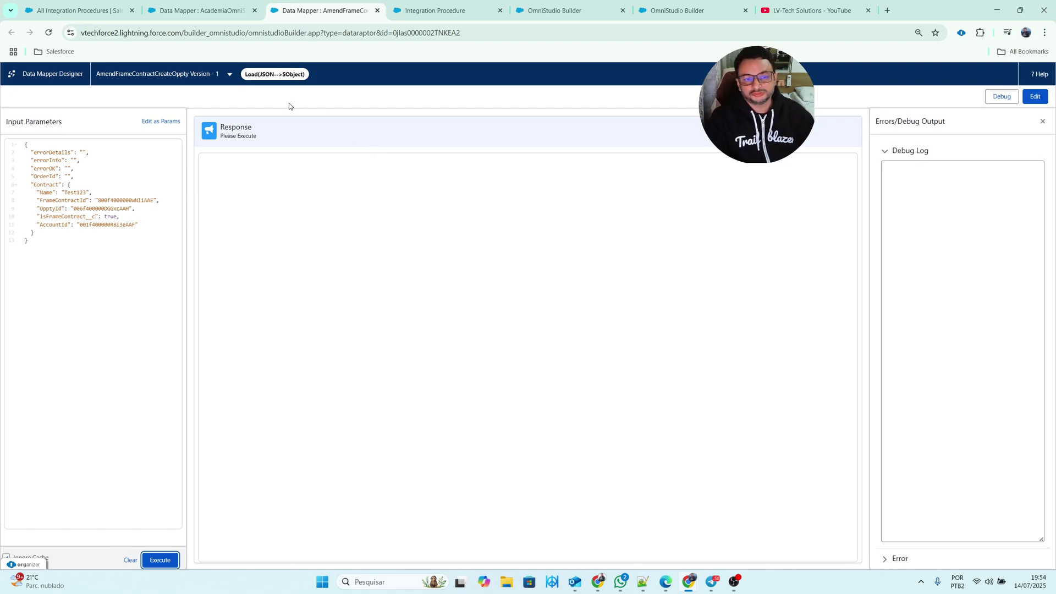
Step: Switch to the OmniAcademyListAction01 integration procedure, return to its design view, and add a List action between LAProducts and Set Values
{"action": "left_click", "coordinate": [445, 12]}
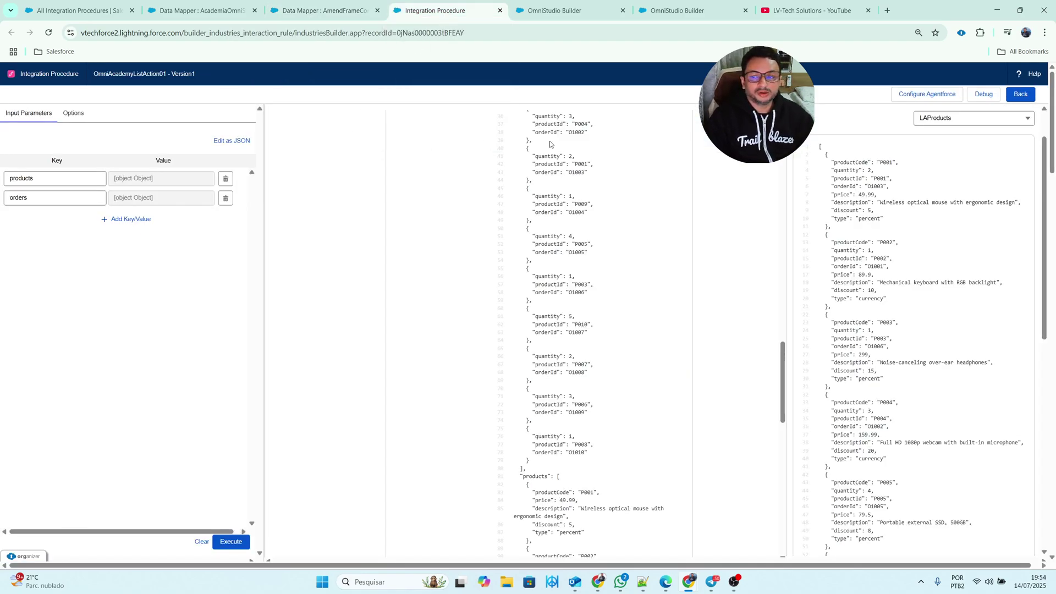
{"action": "left_click", "coordinate": [1021, 95]}
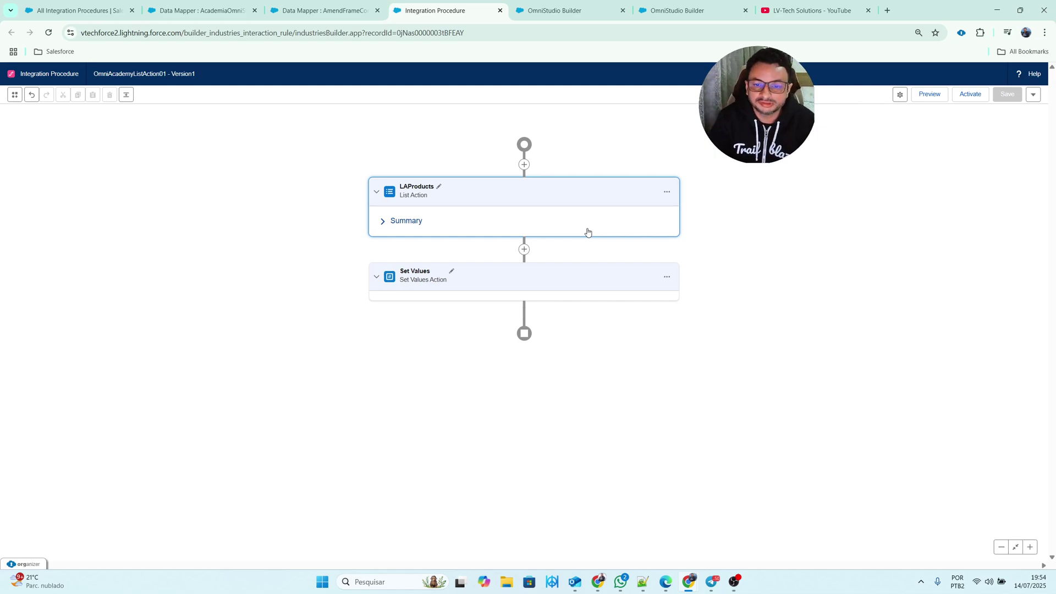
{"action": "left_click", "coordinate": [524, 249]}
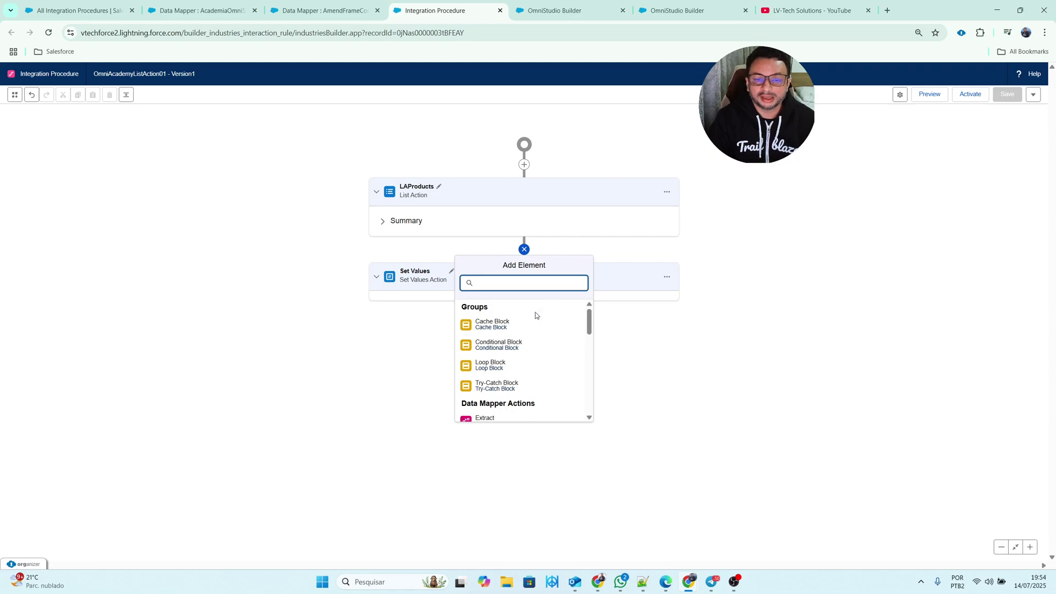
{"action": "type", "text": "La"}
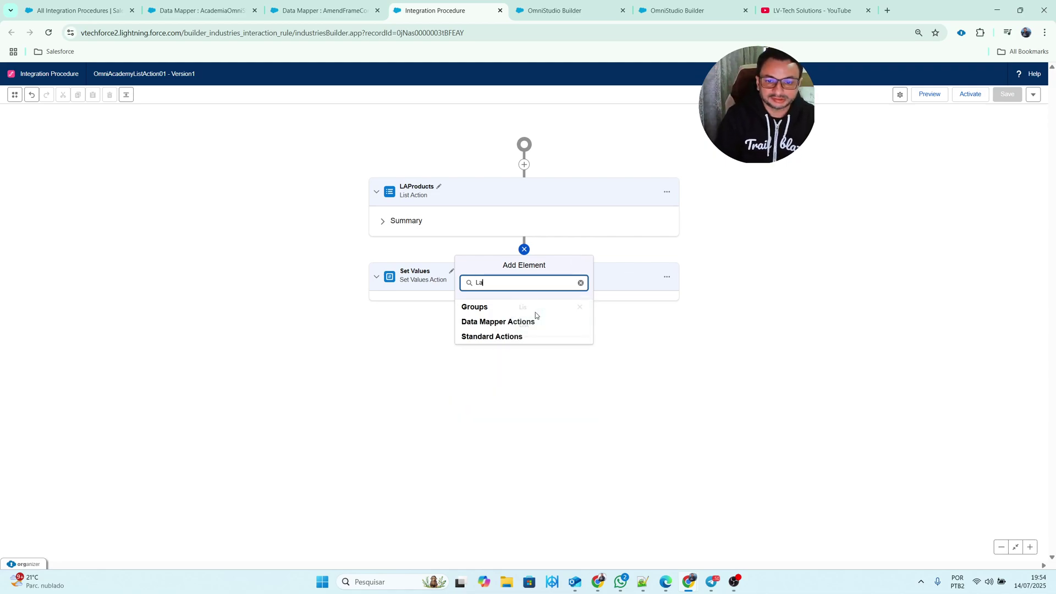
{"action": "key", "text": "BackSpace"}
{"action": "type", "text": "is"}
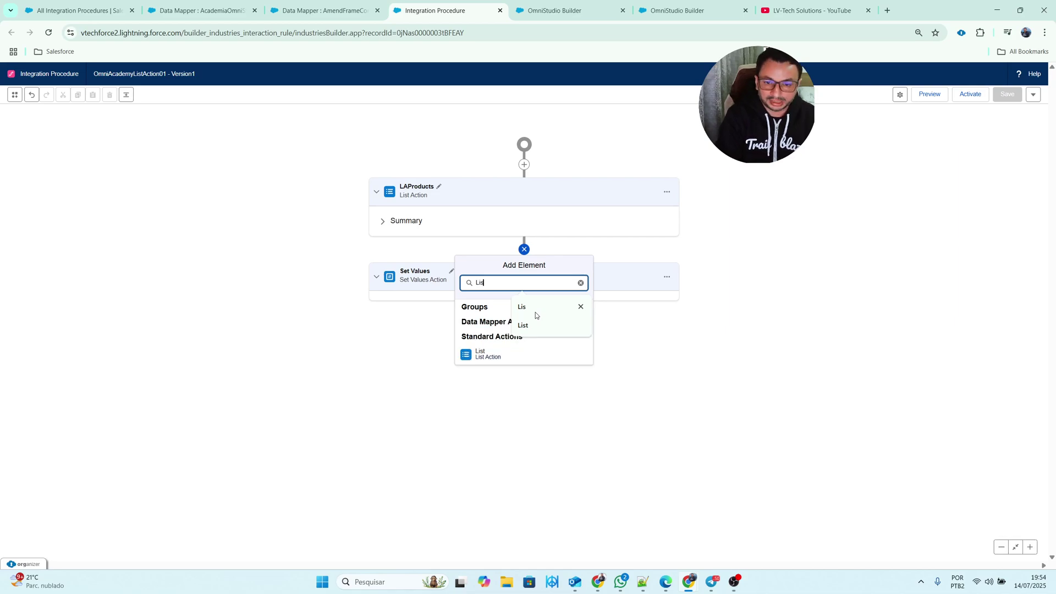
{"action": "left_click", "coordinate": [487, 356]}
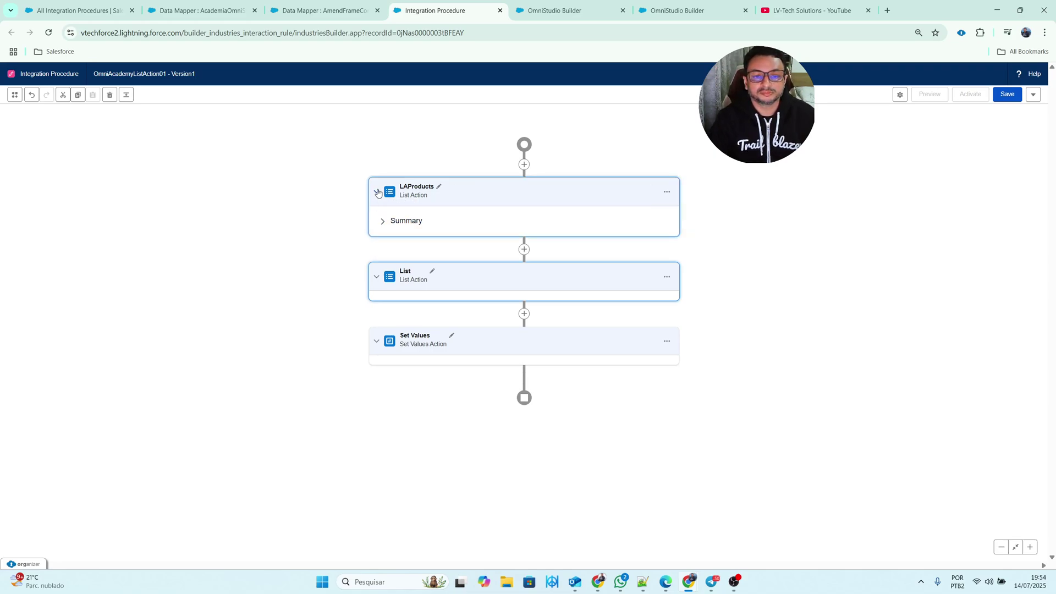
Step: Collapse the LAProducts, List and Set Values elements one by one
{"action": "left_click", "coordinate": [377, 193]}
{"action": "left_click", "coordinate": [378, 246]}
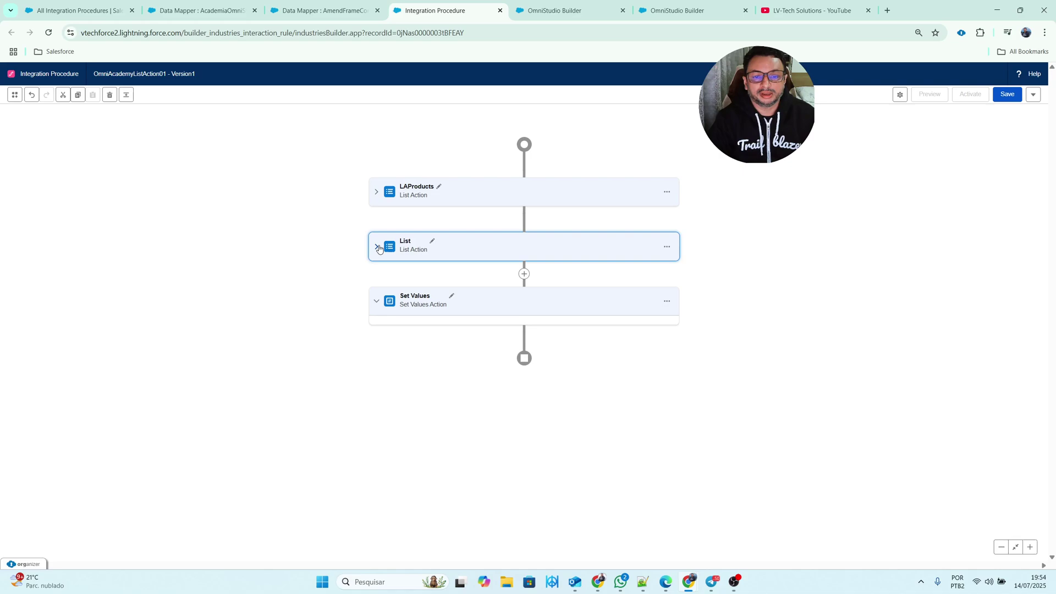
{"action": "left_click", "coordinate": [376, 302]}
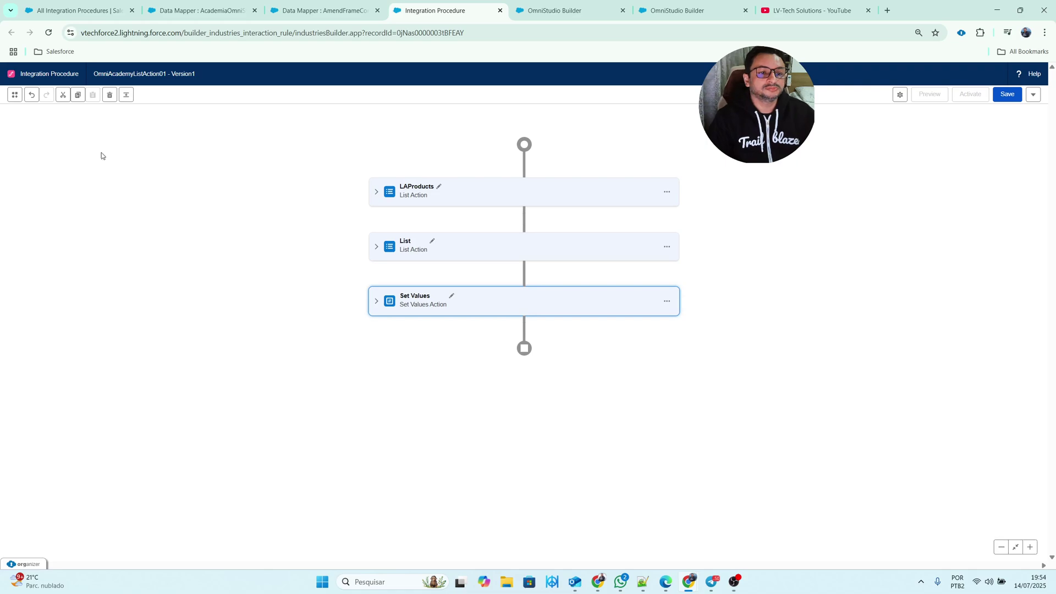
Step: Expand and collapse all of the integration procedure's elements at once several times, leaving them all collapsed
{"action": "left_click", "coordinate": [126, 95]}
{"action": "left_click", "coordinate": [126, 95]}
{"action": "left_click", "coordinate": [126, 96]}
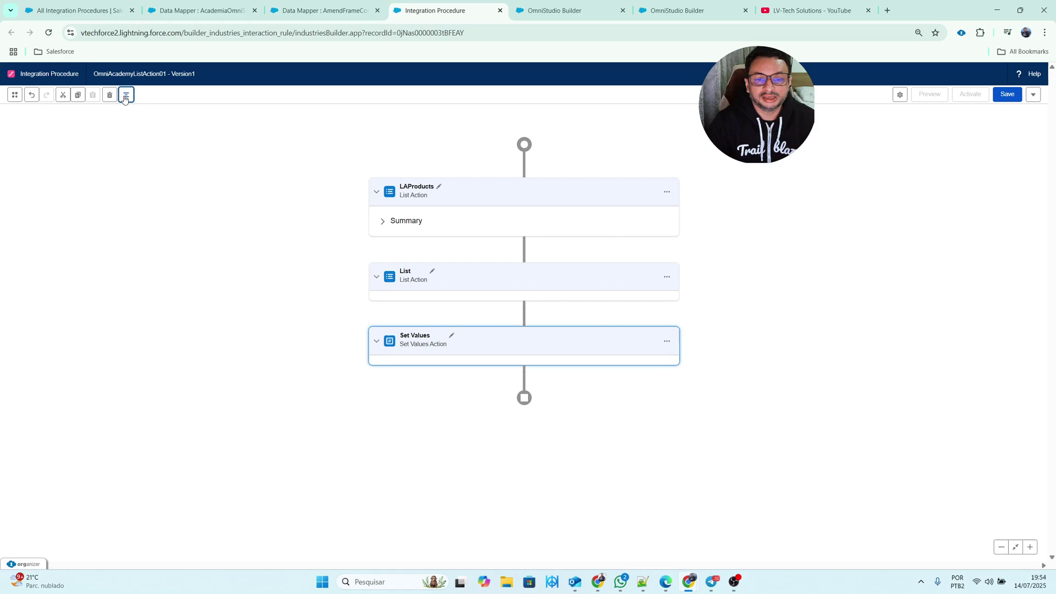
{"action": "left_click", "coordinate": [126, 96]}
{"action": "left_click", "coordinate": [126, 95]}
{"action": "left_click", "coordinate": [126, 95]}
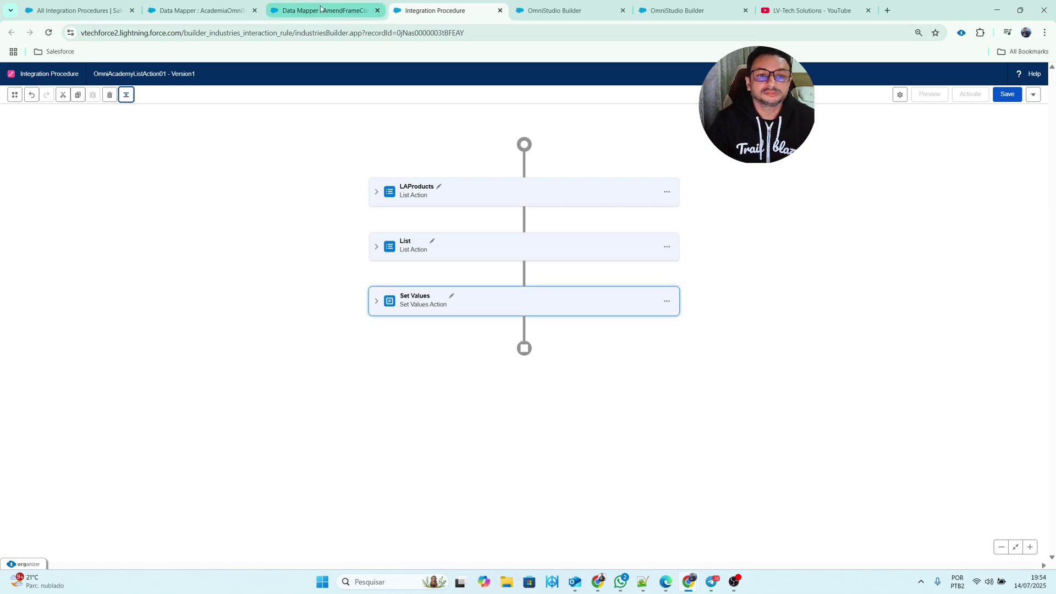
Step: Return to the AmendFrameContractCreateOppty Data Mapper, leave its preview, and show its formulas from the beginning
{"action": "left_click", "coordinate": [320, 10]}
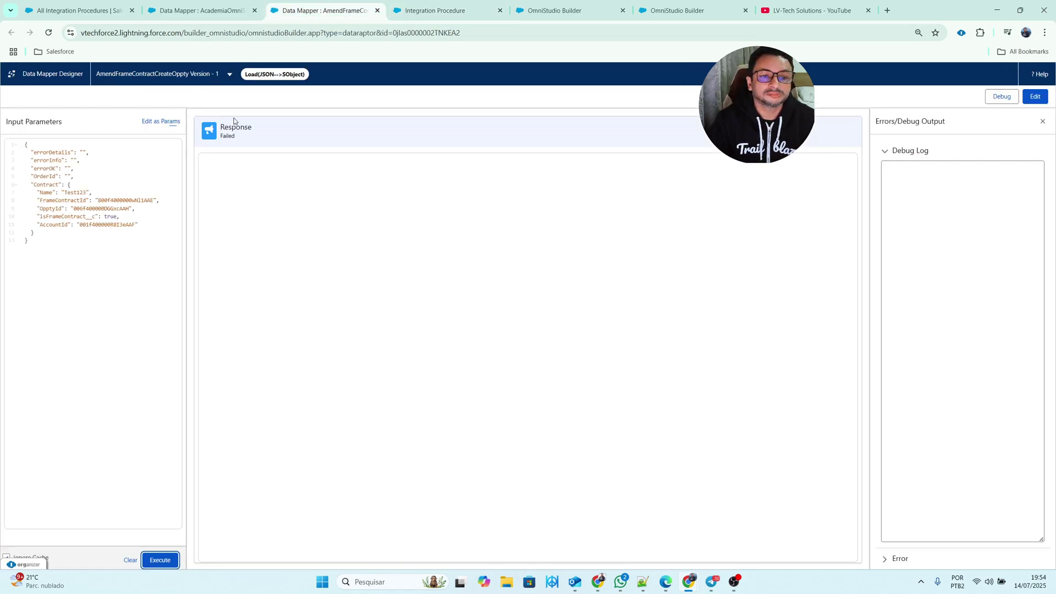
{"action": "left_click", "coordinate": [1036, 102]}
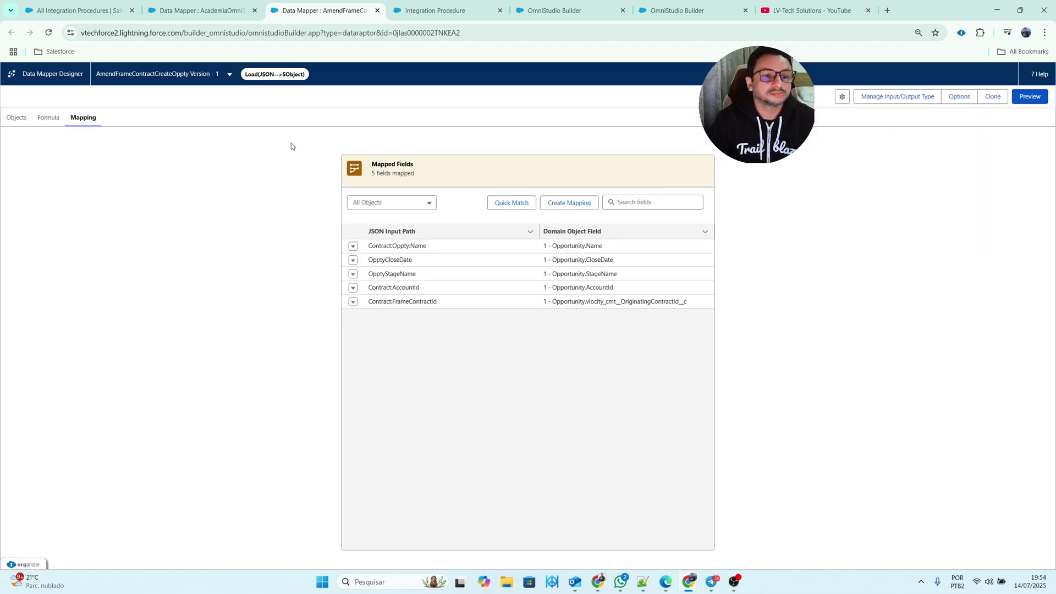
{"action": "left_click", "coordinate": [46, 119]}
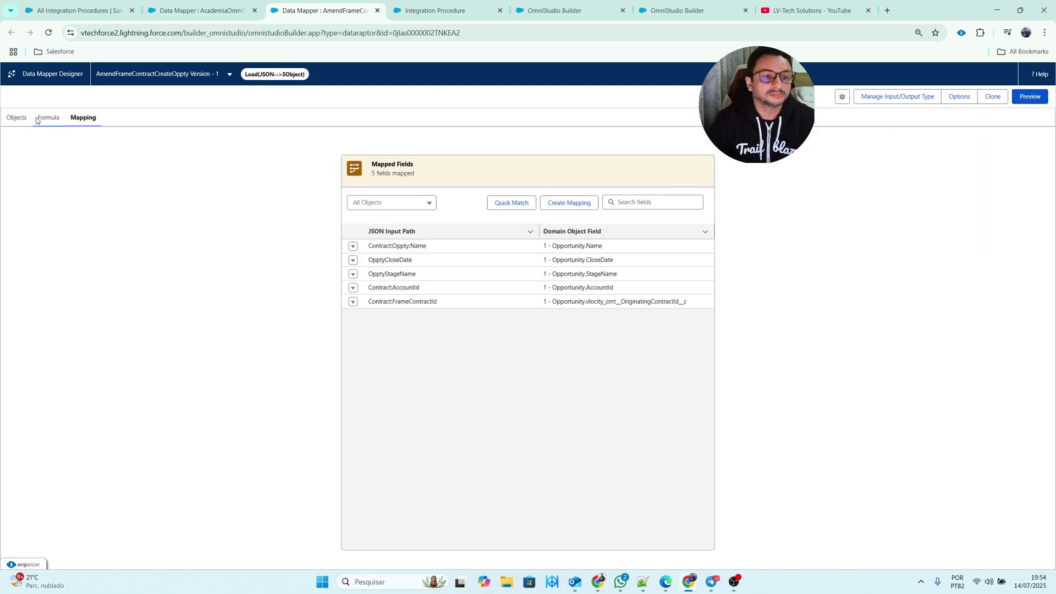
{"action": "scroll", "coordinate": [431, 130], "scroll_direction": "up", "scroll_amount": 2}
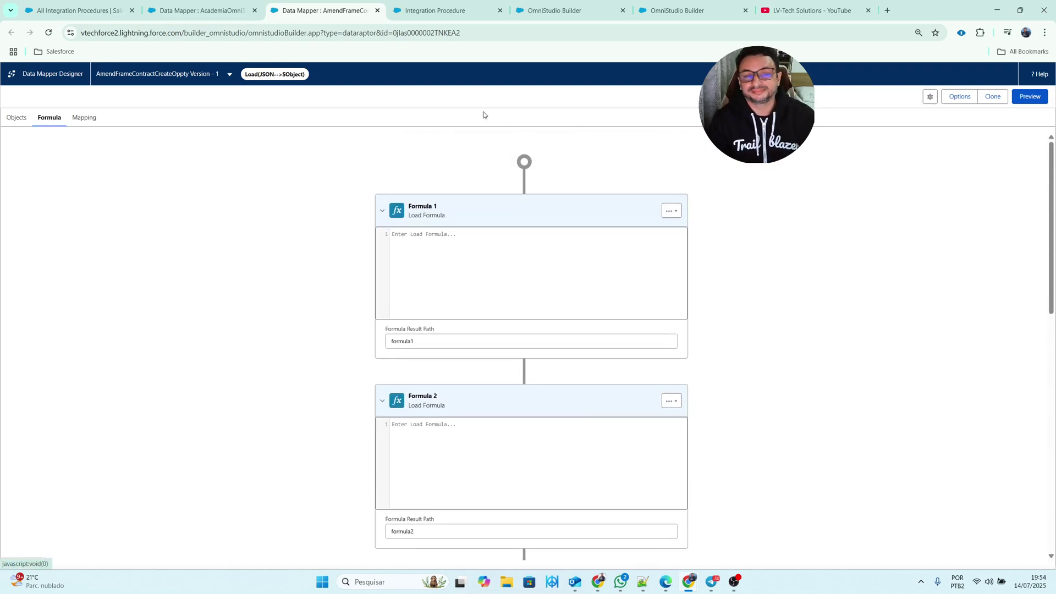
Step: Switch back to the OmniAcademyListAction01 integration procedure and toggle all its elements between expanded and collapsed, ending collapsed
{"action": "left_click", "coordinate": [433, 11]}
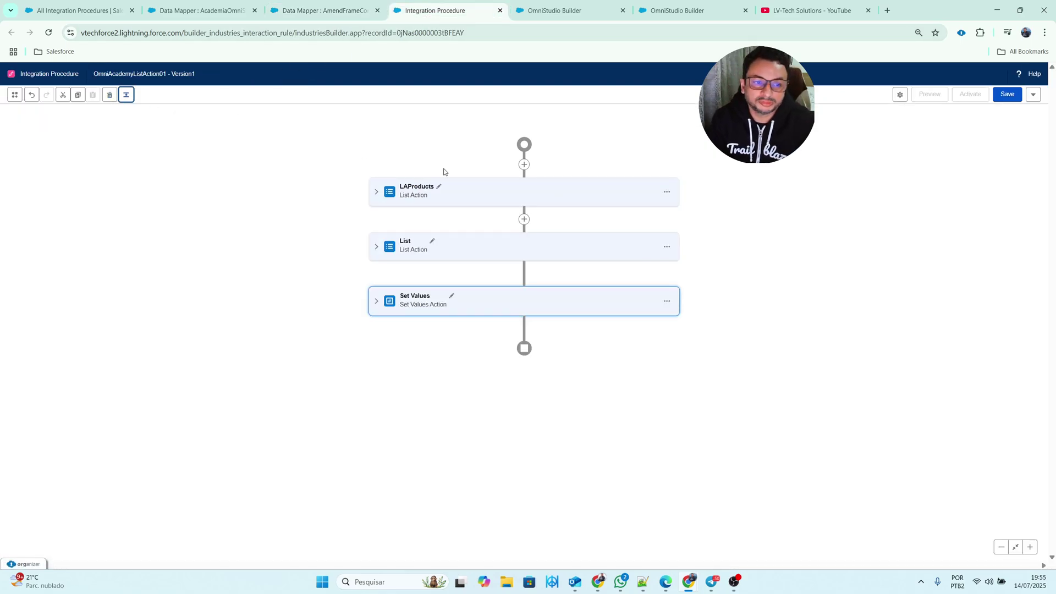
{"action": "left_click", "coordinate": [126, 95]}
{"action": "left_click", "coordinate": [126, 95]}
{"action": "left_click", "coordinate": [126, 95]}
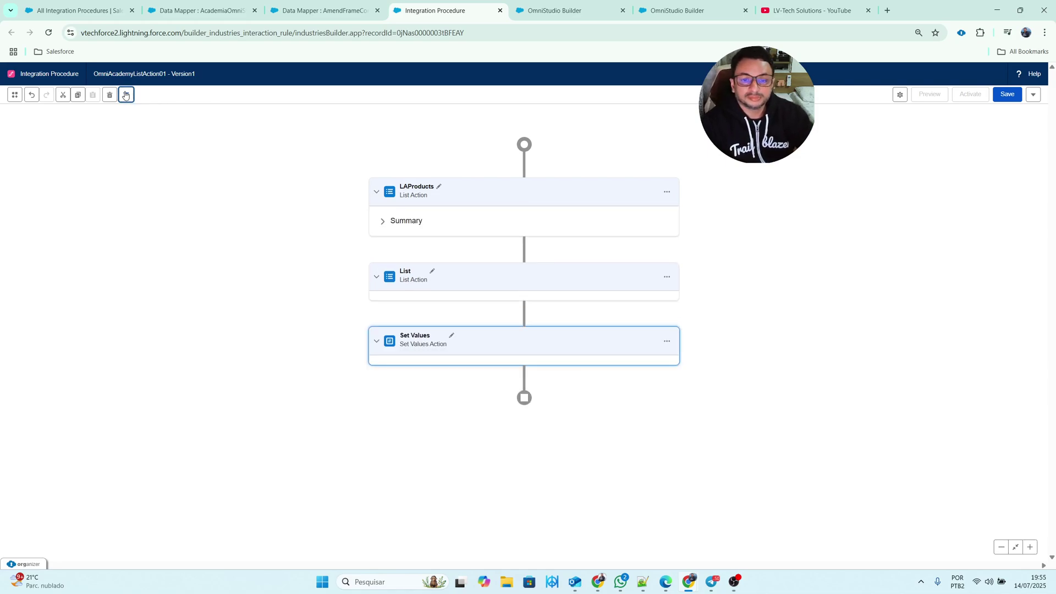
{"action": "left_click", "coordinate": [126, 95]}
Step: Expand only the List element, then expand and collapse all elements together, leaving every element collapsed
{"action": "left_click", "coordinate": [627, 246]}
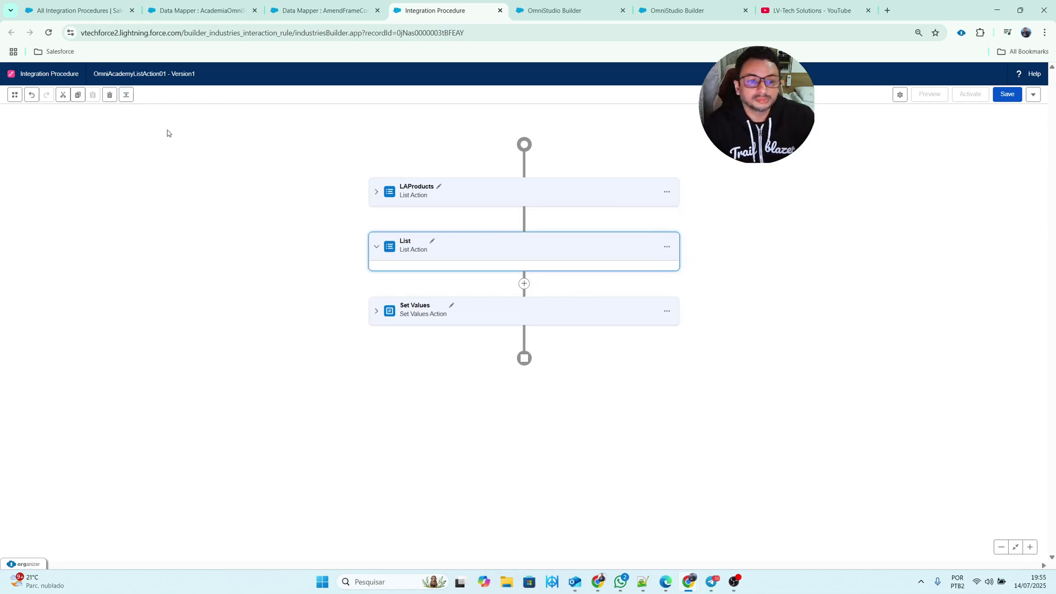
{"action": "left_click", "coordinate": [126, 94]}
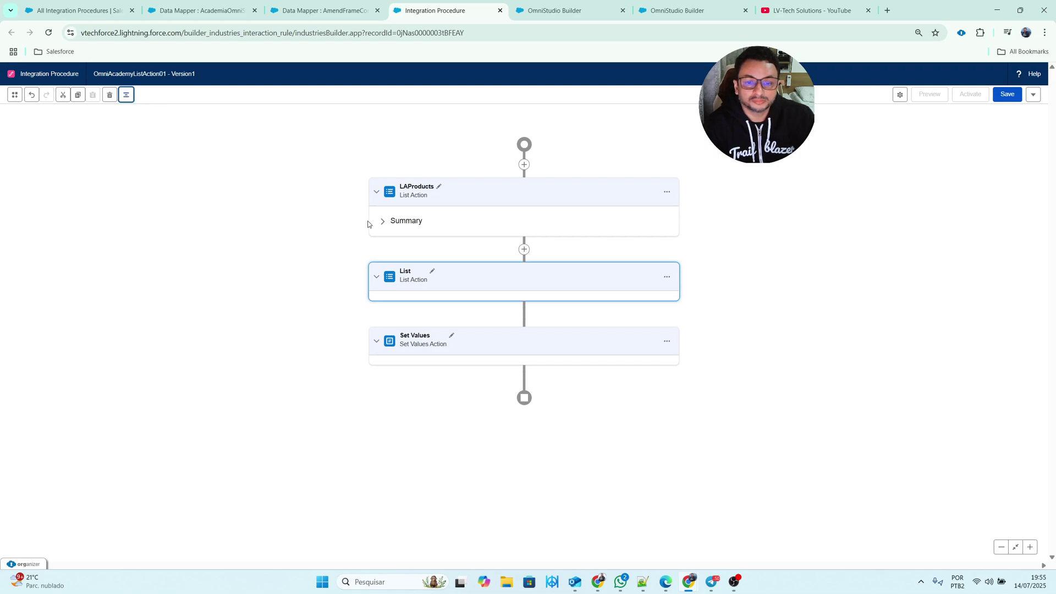
{"action": "left_click", "coordinate": [126, 95]}
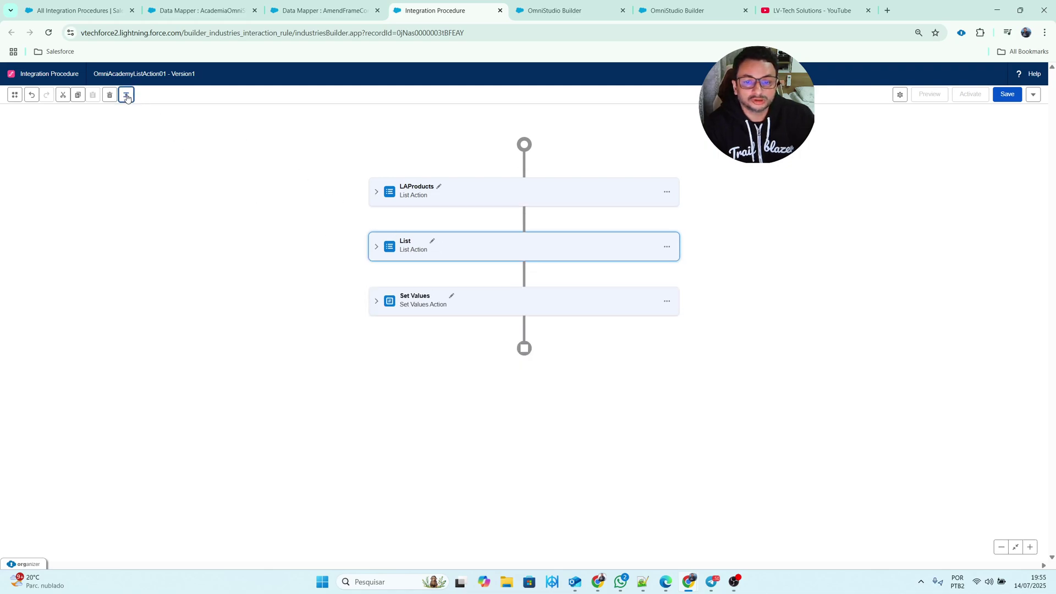
{"action": "left_click", "coordinate": [126, 95]}
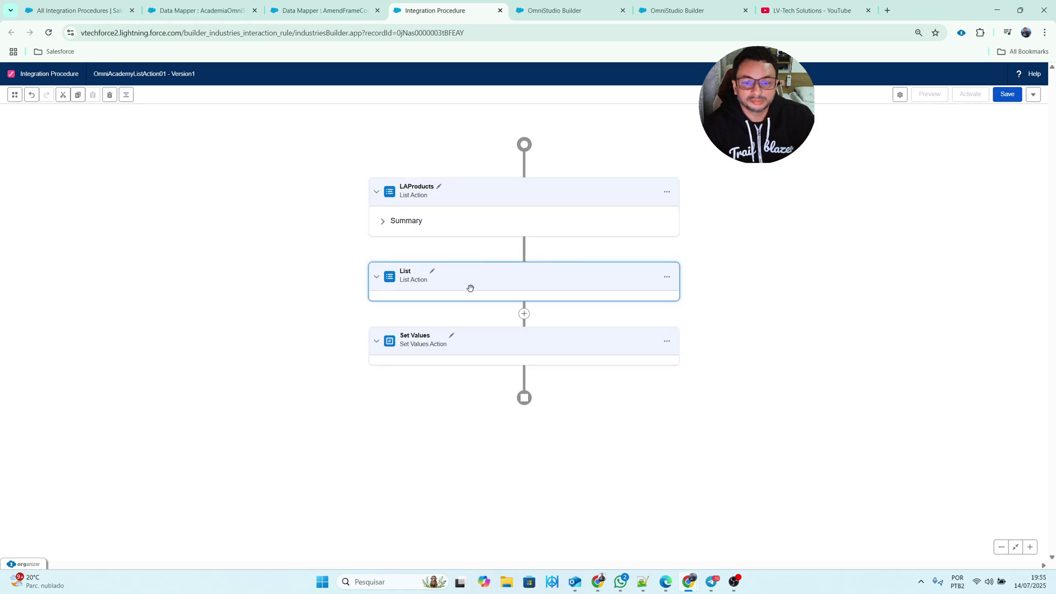
{"action": "left_click", "coordinate": [126, 95]}
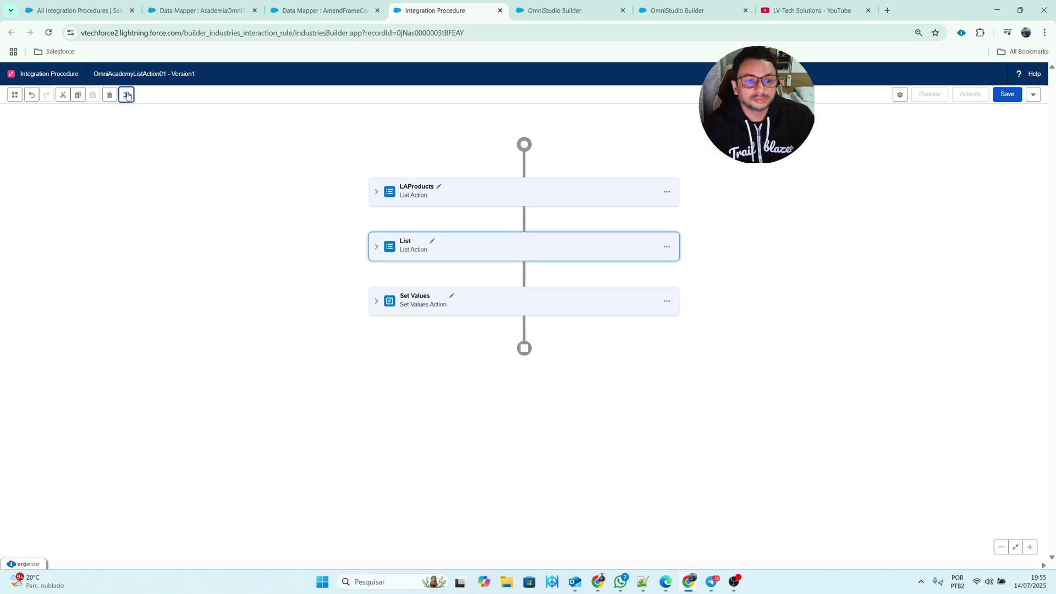
Step: Expand all the elements and open the LAProducts element's details at its name field
{"action": "left_click", "coordinate": [126, 95]}
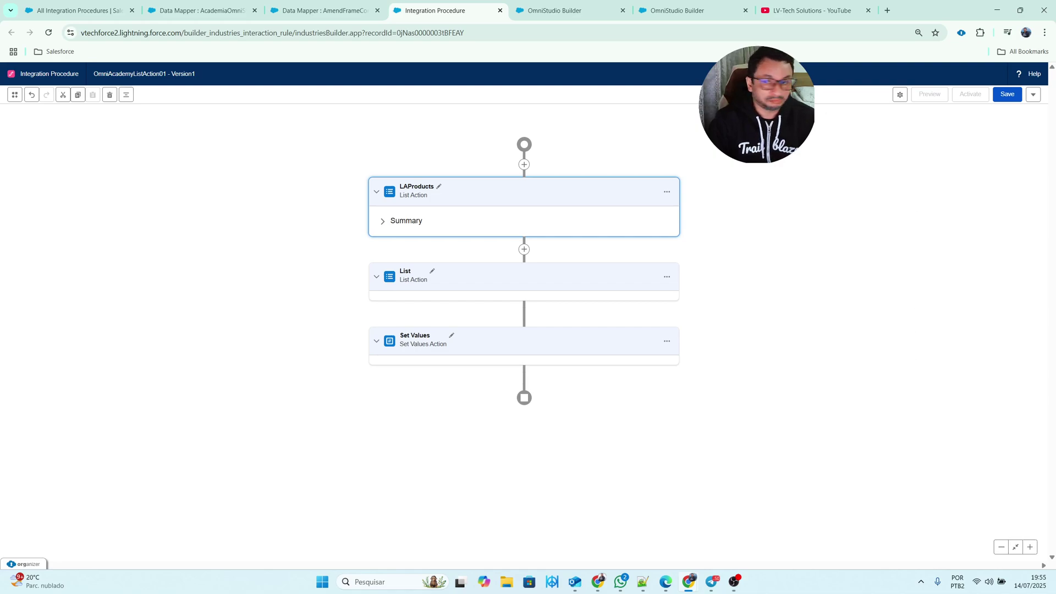
{"action": "left_click", "coordinate": [667, 192]}
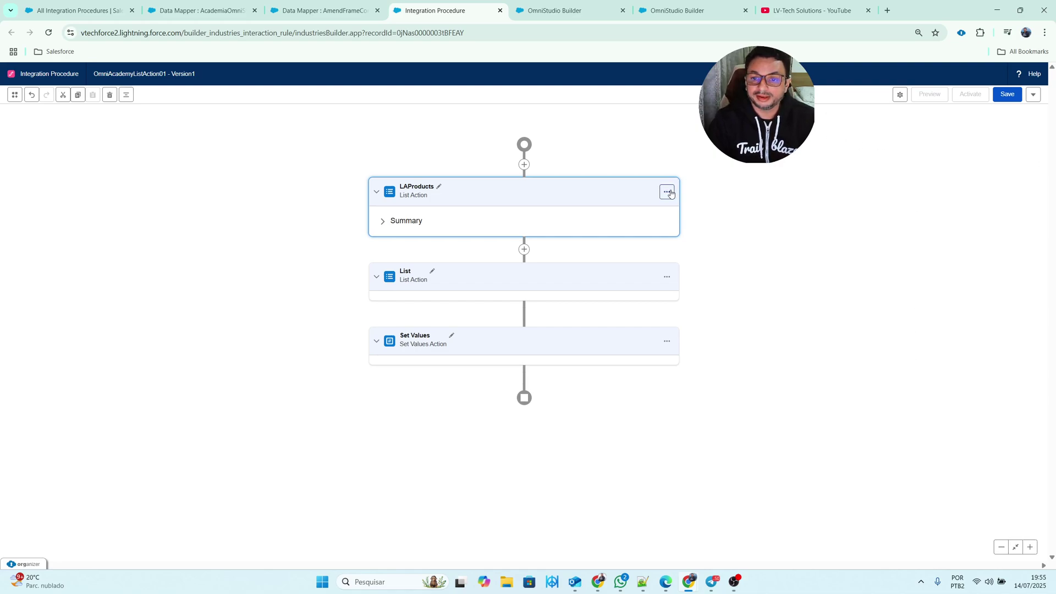
{"action": "left_click", "coordinate": [666, 211]}
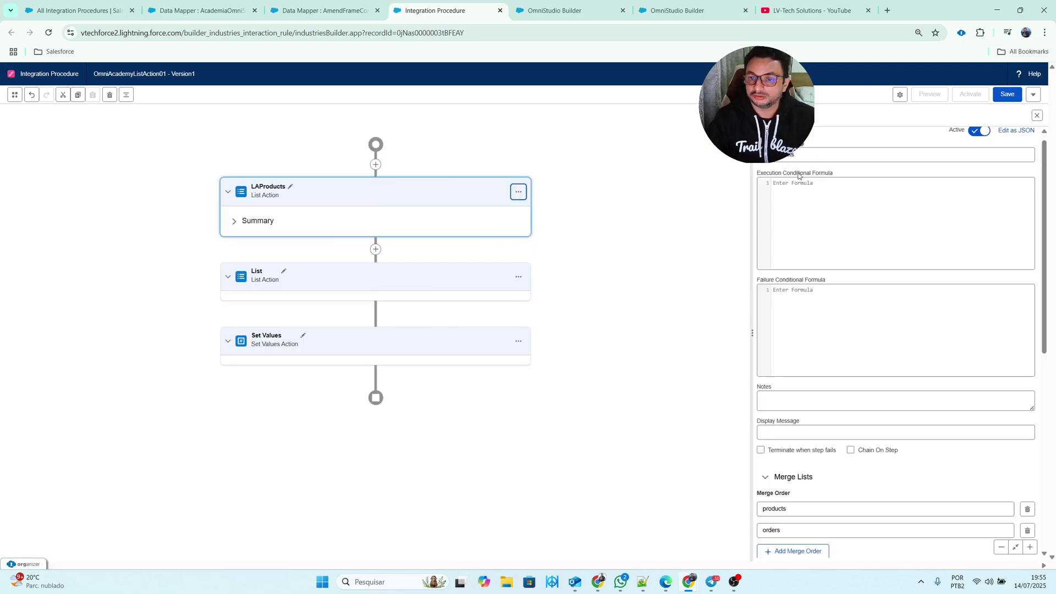
{"action": "scroll", "coordinate": [840, 207], "scroll_direction": "up", "scroll_amount": 1}
{"action": "left_click", "coordinate": [779, 164]}
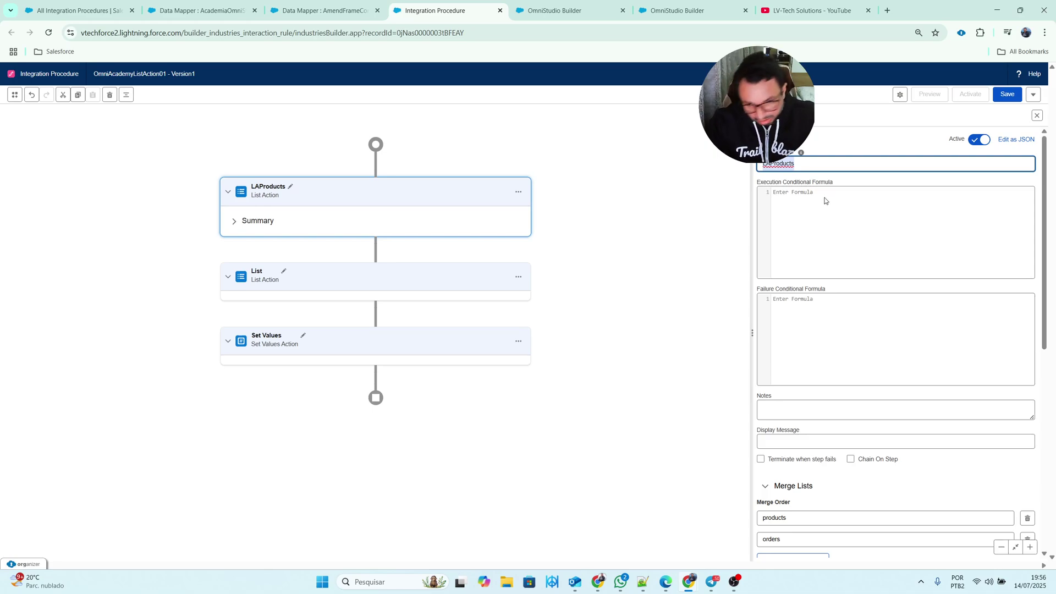
Step: Open the List element's details and rename the element as LAProducts2
{"action": "left_click", "coordinate": [518, 276]}
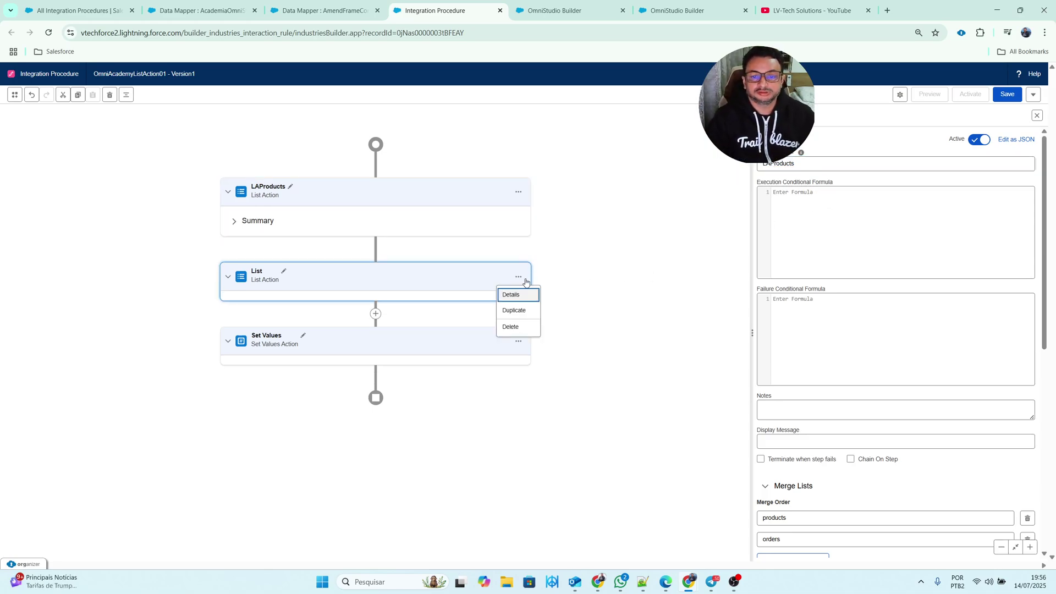
{"action": "double_click", "coordinate": [767, 164]}
{"action": "type", "text": "LAProducts"}
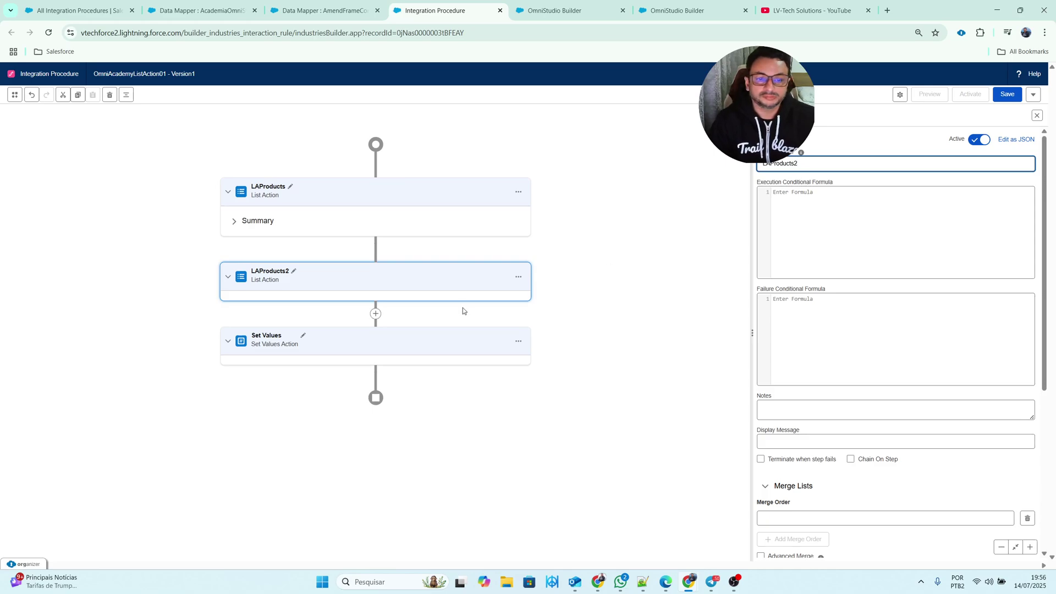
{"action": "left_click", "coordinate": [560, 221]}
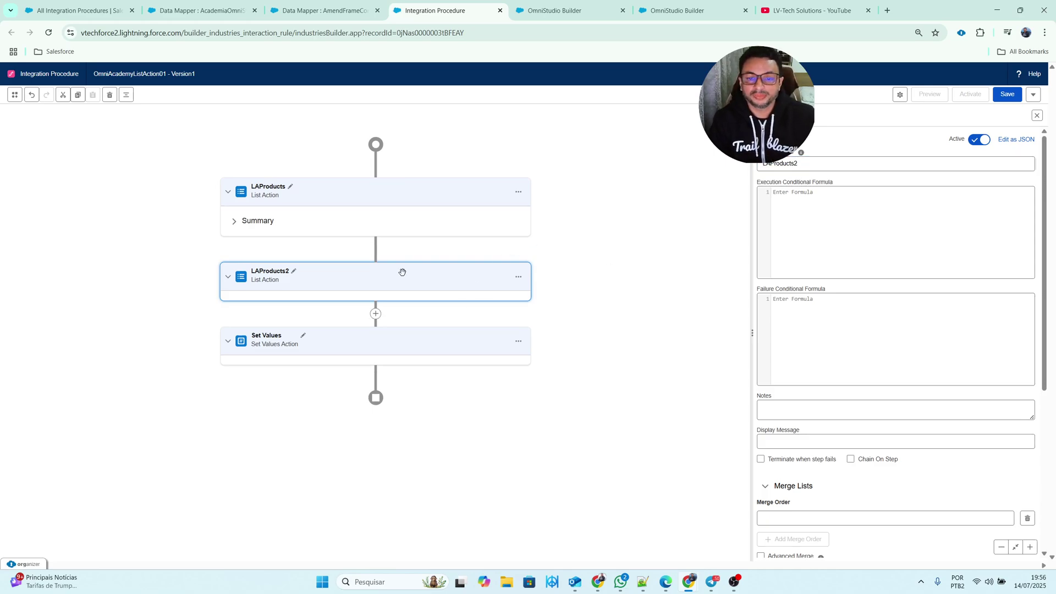
Step: Alternate between selecting LAProducts and LAProducts2, examining whether the name and merge settings shown in the details follow the selected element
{"action": "scroll", "coordinate": [803, 416], "scroll_direction": "down", "scroll_amount": 3}
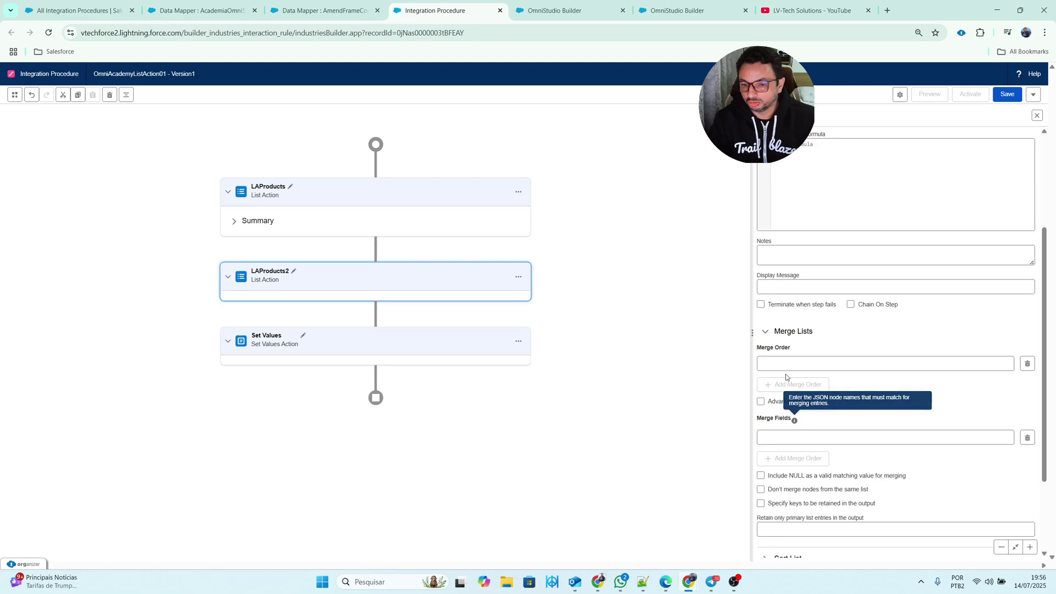
{"action": "scroll", "coordinate": [803, 416], "scroll_direction": "up", "scroll_amount": 3}
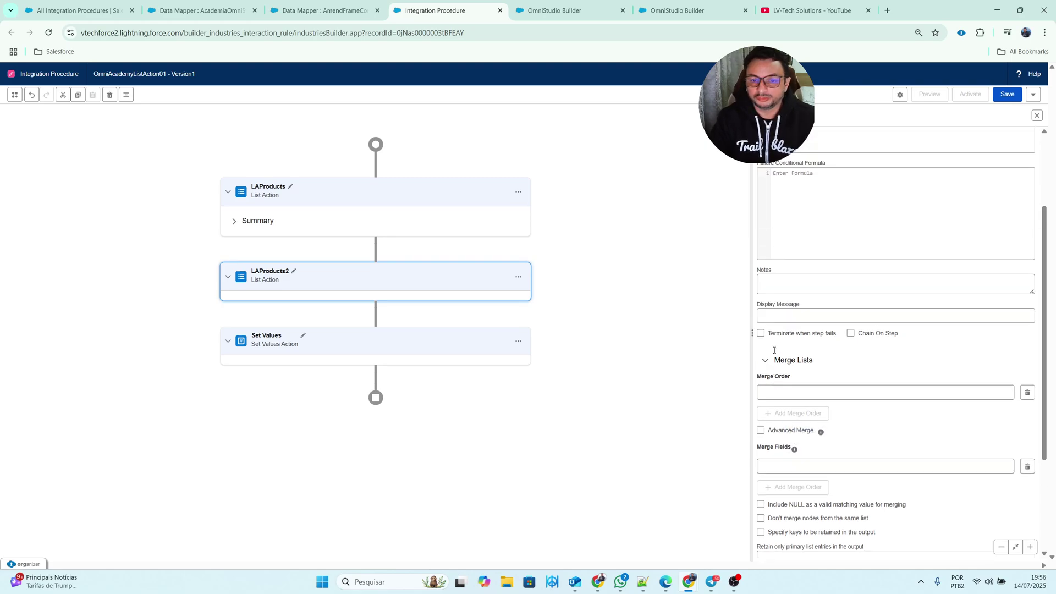
{"action": "left_click", "coordinate": [445, 189]}
{"action": "scroll", "coordinate": [875, 327], "scroll_direction": "down", "scroll_amount": 5}
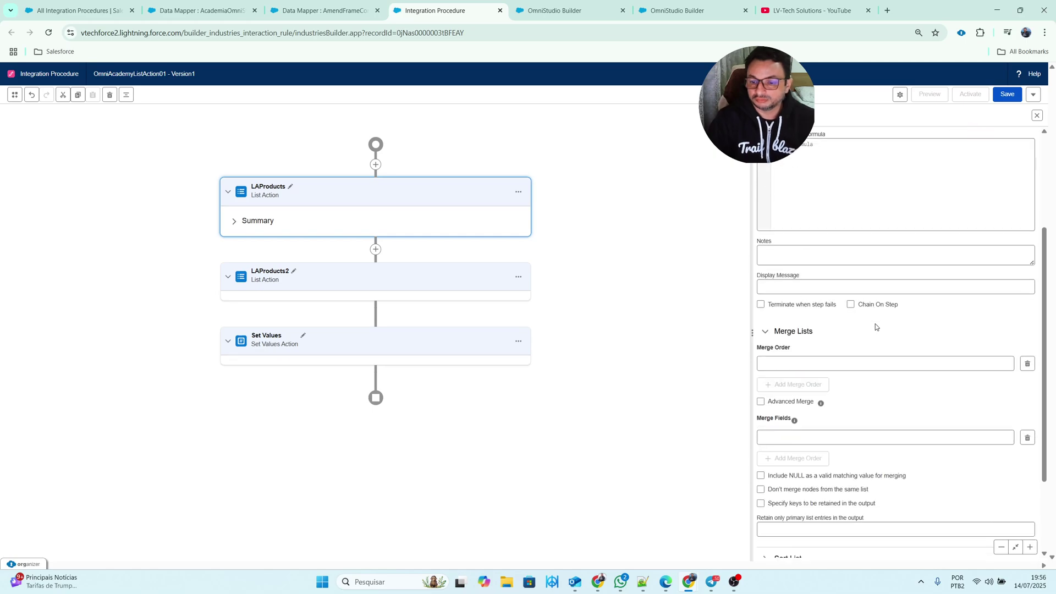
{"action": "scroll", "coordinate": [876, 324], "scroll_direction": "up", "scroll_amount": 3}
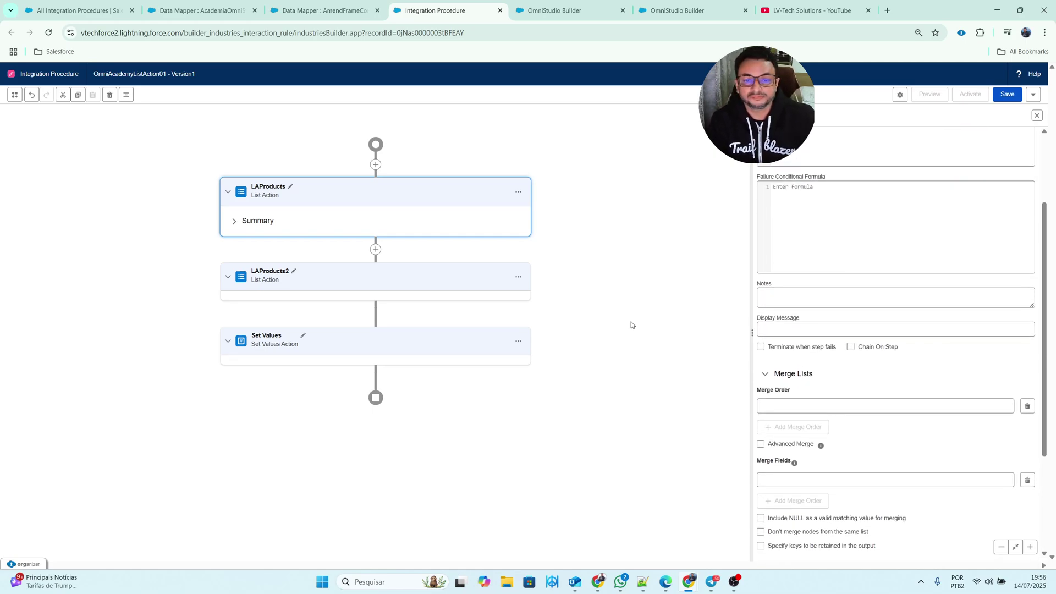
{"action": "left_click", "coordinate": [478, 282]}
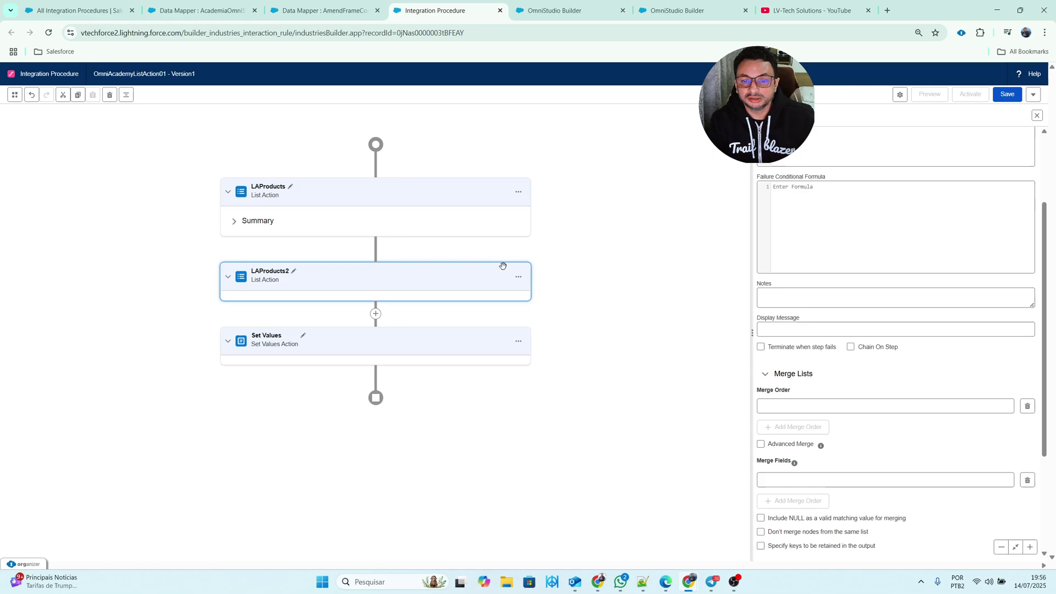
{"action": "scroll", "coordinate": [858, 335], "scroll_direction": "down", "scroll_amount": 3}
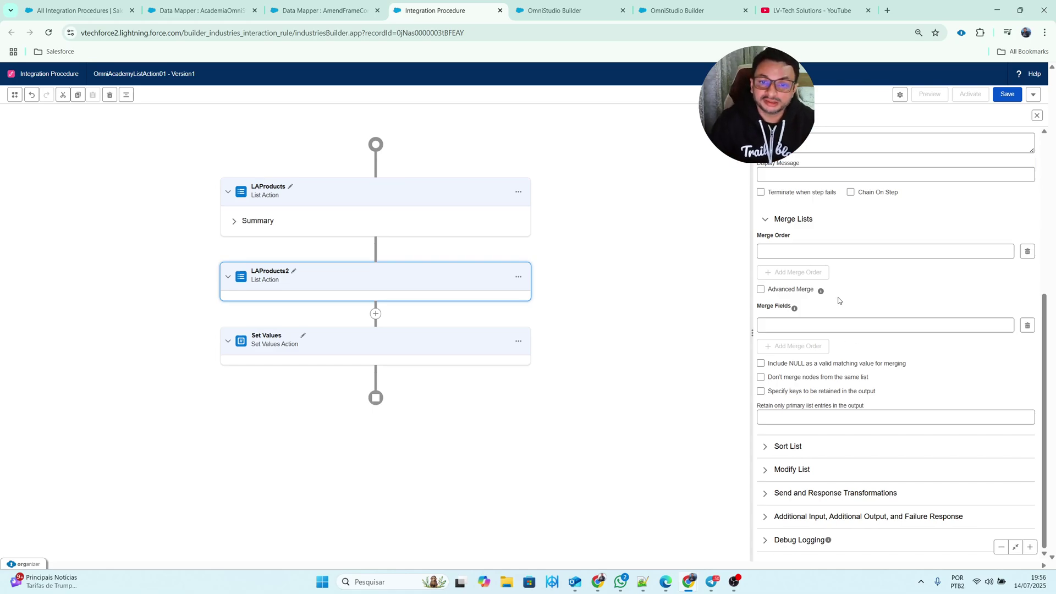
{"action": "left_click", "coordinate": [479, 210]}
{"action": "scroll", "coordinate": [909, 264], "scroll_direction": "up", "scroll_amount": 4}
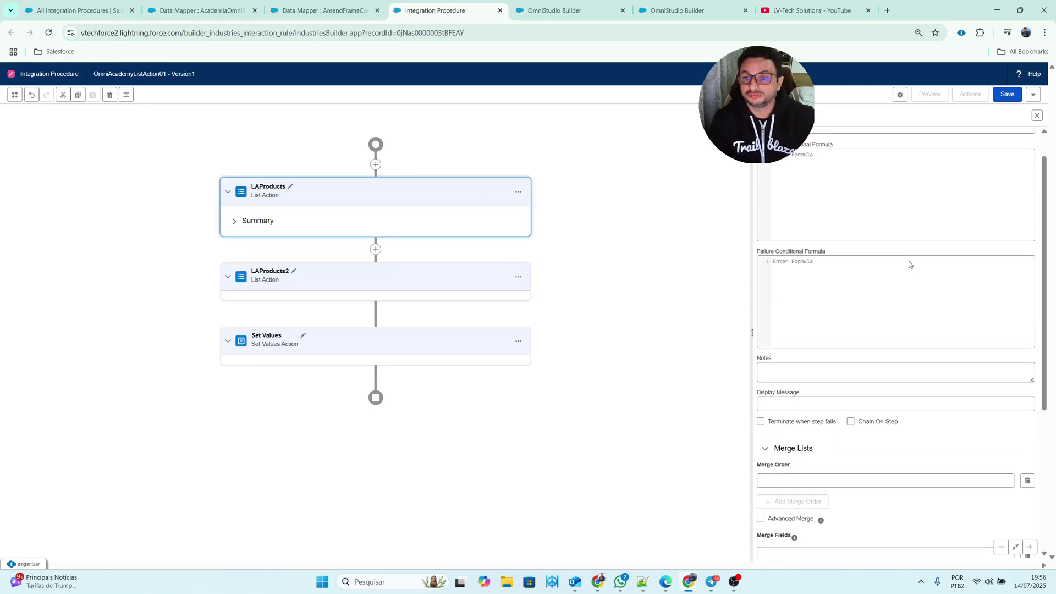
{"action": "scroll", "coordinate": [910, 265], "scroll_direction": "up", "scroll_amount": 1}
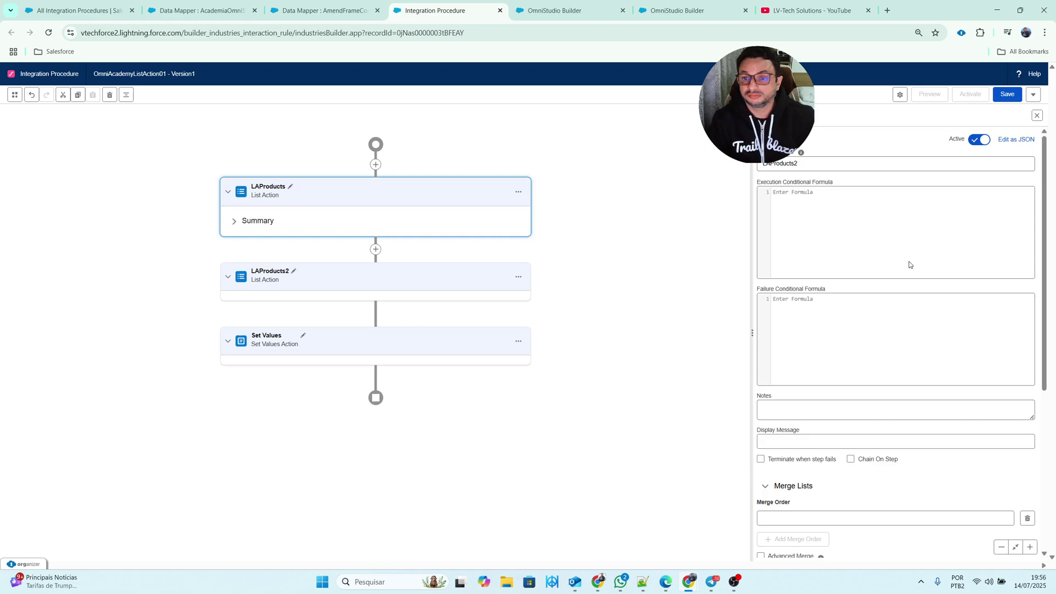
Step: Open the LAProducts element's details and review its merge order and advanced merge map
{"action": "left_click", "coordinate": [519, 192]}
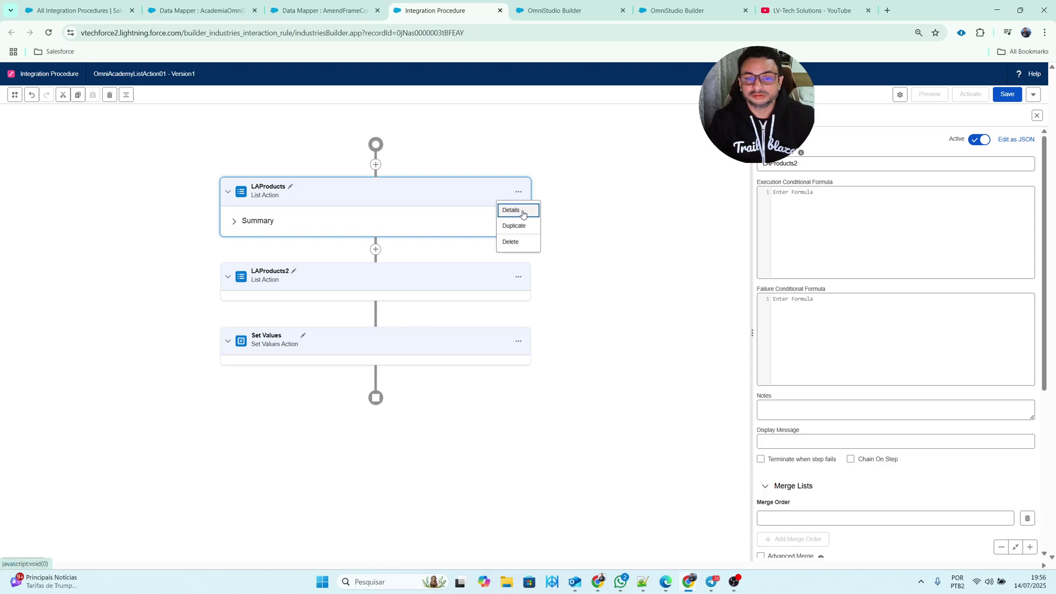
{"action": "left_click", "coordinate": [511, 210]}
{"action": "scroll", "coordinate": [874, 397], "scroll_direction": "down", "scroll_amount": 3}
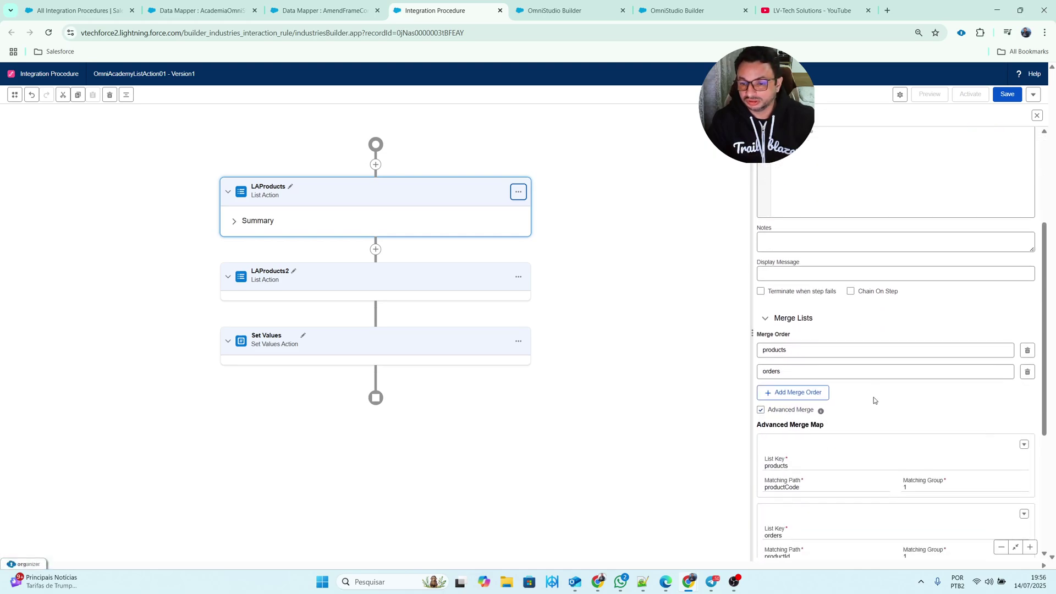
{"action": "scroll", "coordinate": [873, 397], "scroll_direction": "down", "scroll_amount": 3}
{"action": "scroll", "coordinate": [841, 347], "scroll_direction": "down", "scroll_amount": 2}
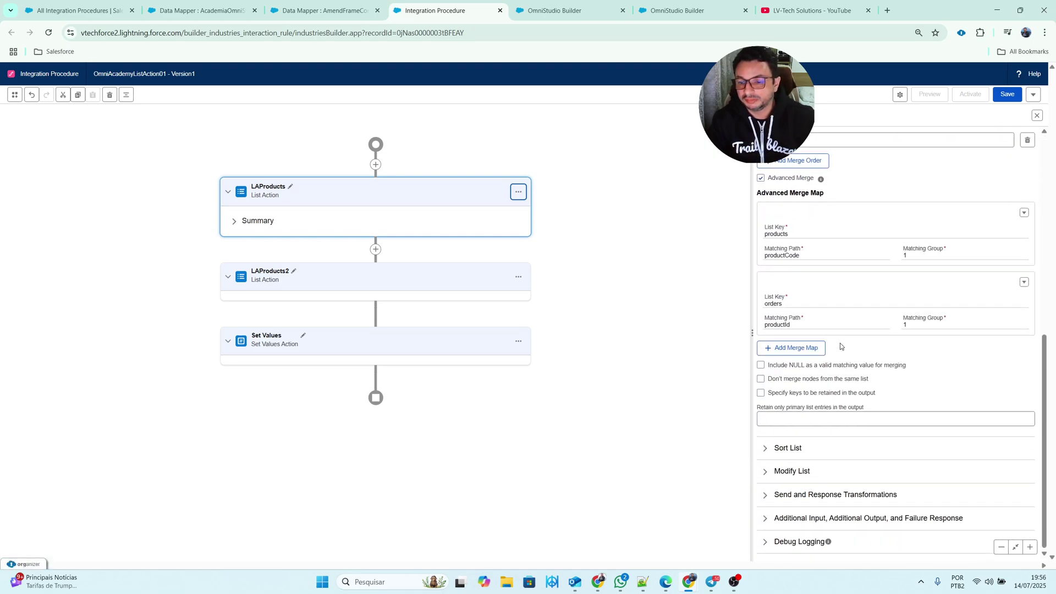
Step: Select LAProducts2, check which element's name and merge settings the details show, and open LAProducts2's own details
{"action": "left_click", "coordinate": [471, 282]}
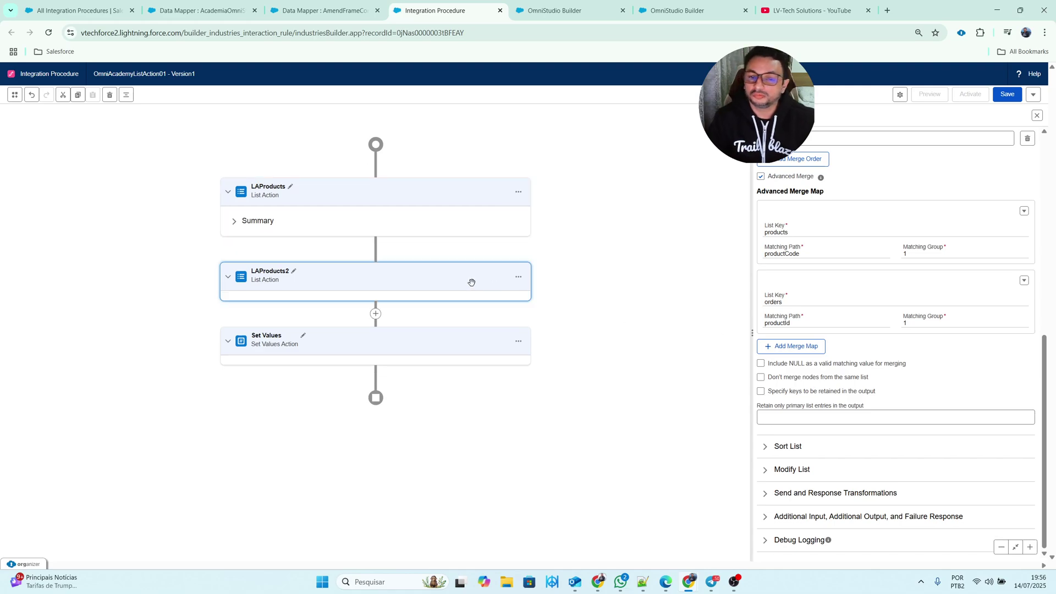
{"action": "scroll", "coordinate": [859, 275], "scroll_direction": "up", "scroll_amount": 2}
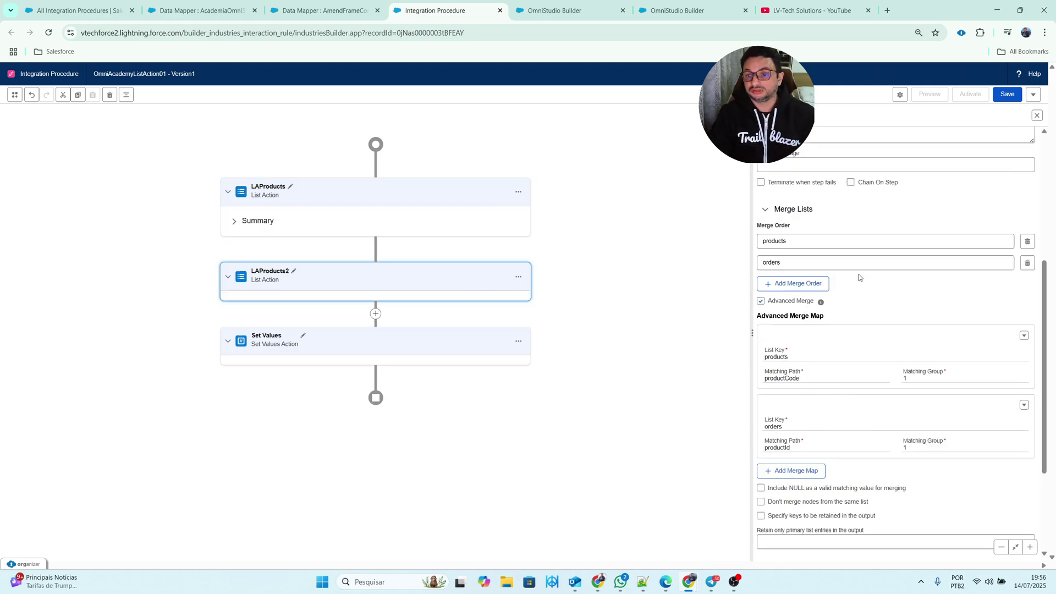
{"action": "scroll", "coordinate": [860, 274], "scroll_direction": "up", "scroll_amount": 5}
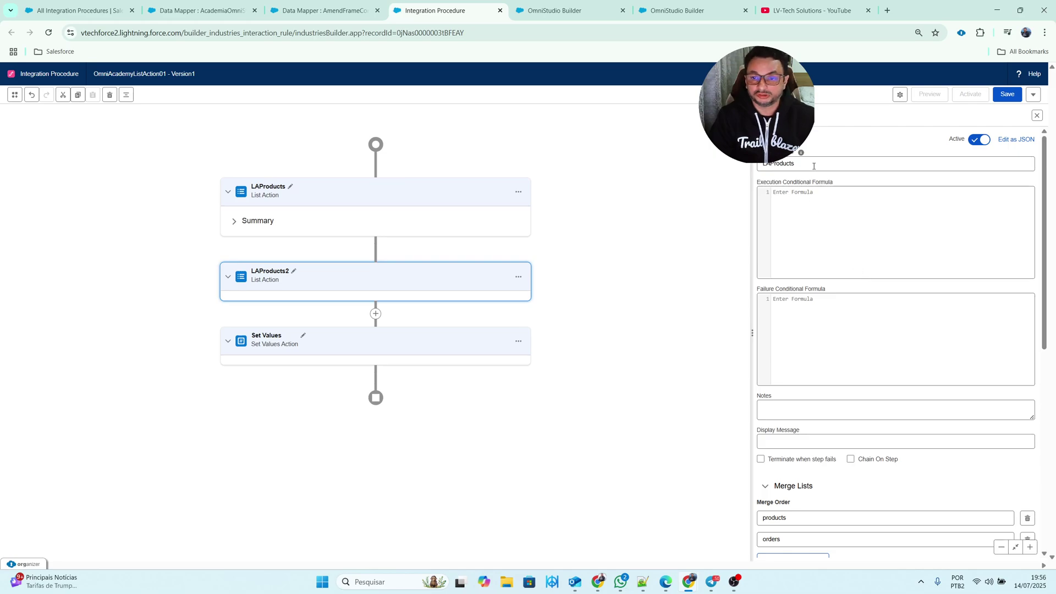
{"action": "scroll", "coordinate": [816, 184], "scroll_direction": "down", "scroll_amount": 1}
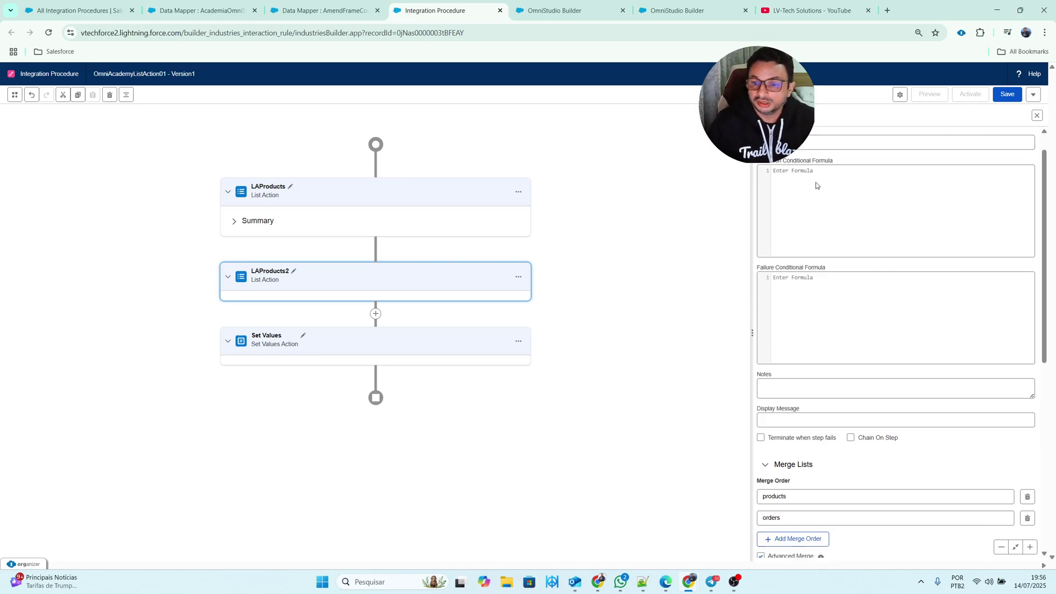
{"action": "scroll", "coordinate": [817, 198], "scroll_direction": "down", "scroll_amount": 7}
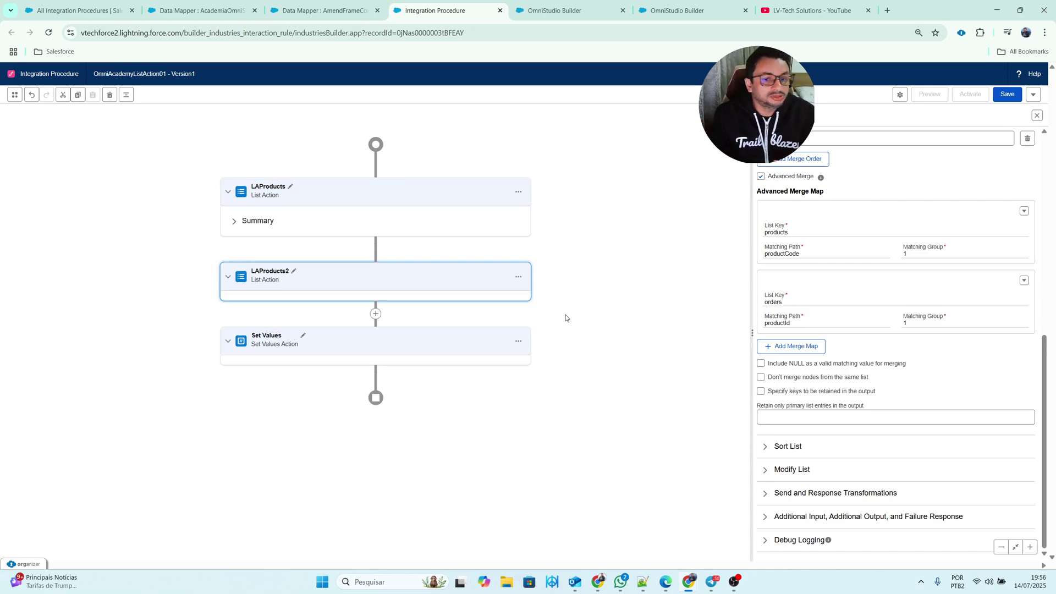
{"action": "left_click", "coordinate": [519, 277]}
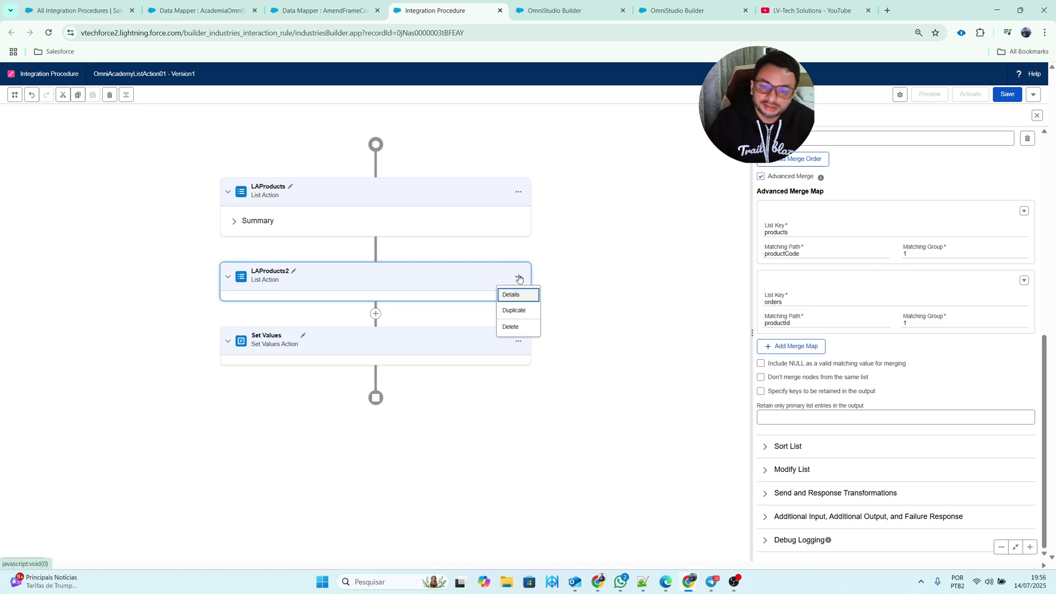
{"action": "left_click", "coordinate": [517, 295]}
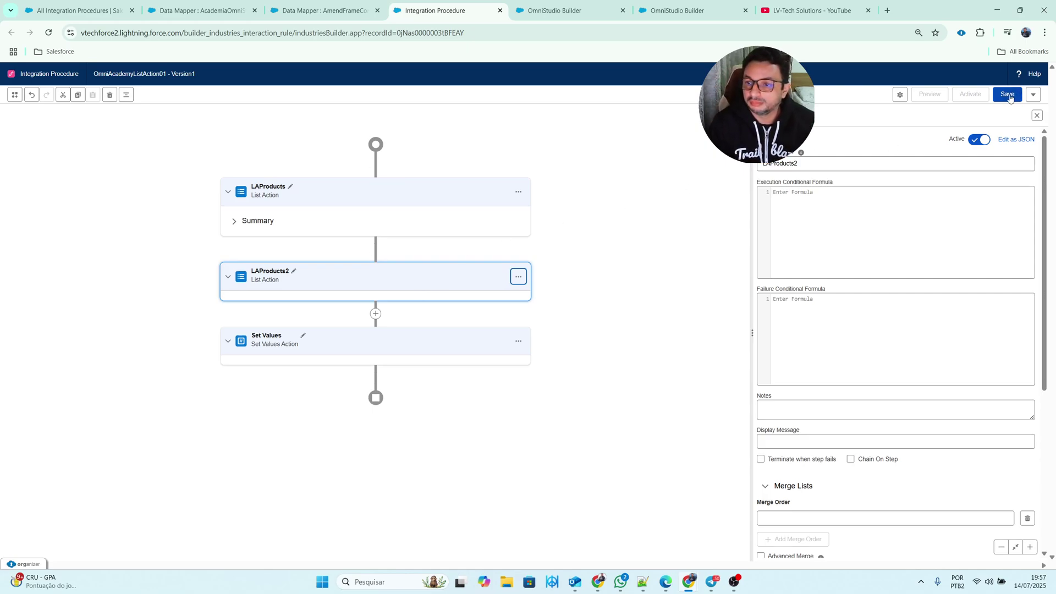
Step: Delete the LAProducts2 element and save the integration procedure
{"action": "left_click", "coordinate": [518, 275]}
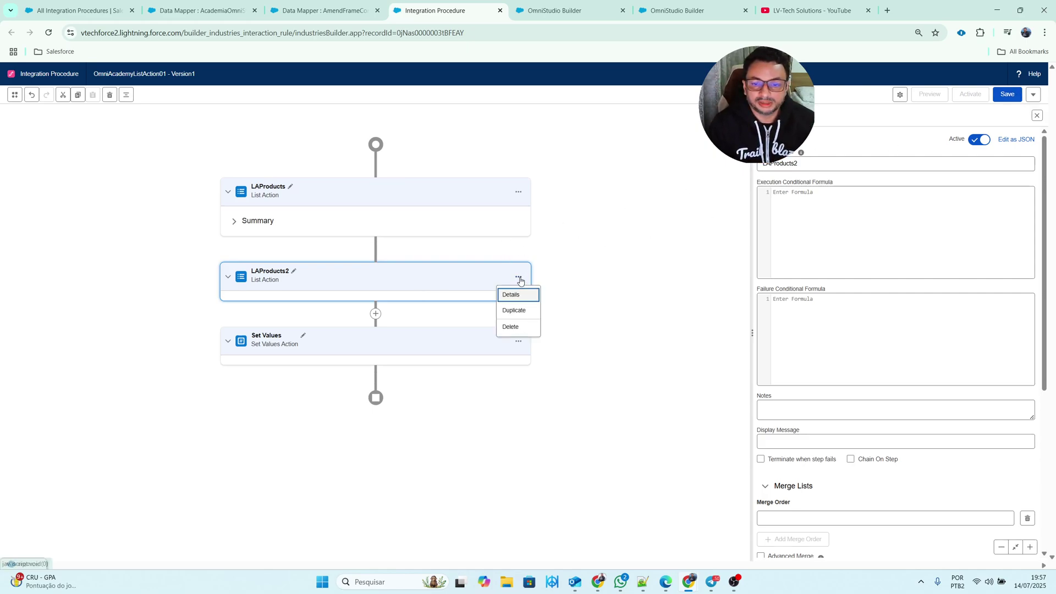
{"action": "left_click", "coordinate": [510, 327]}
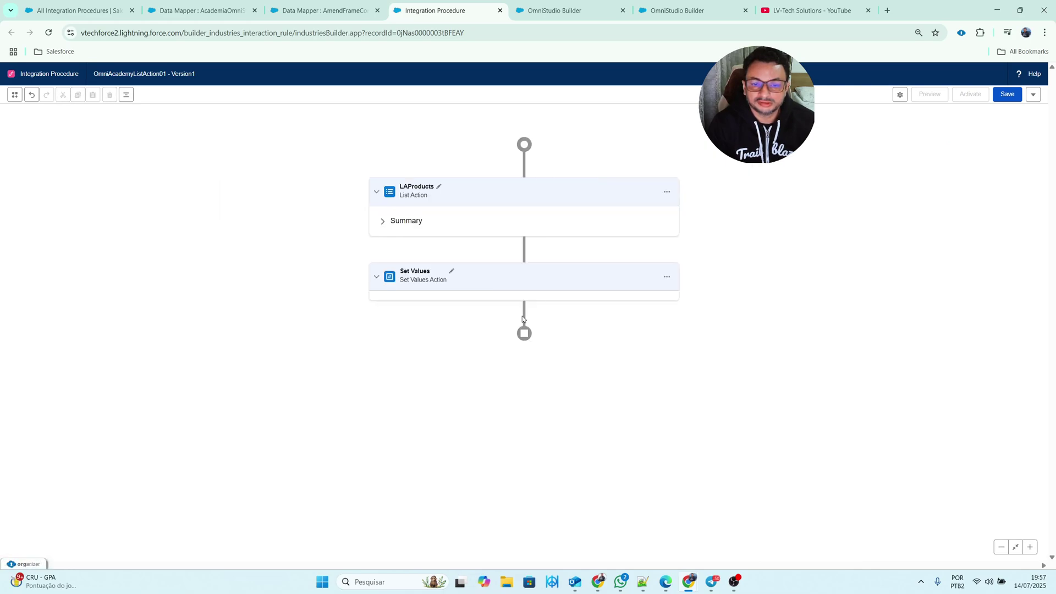
{"action": "left_click", "coordinate": [1007, 95]}
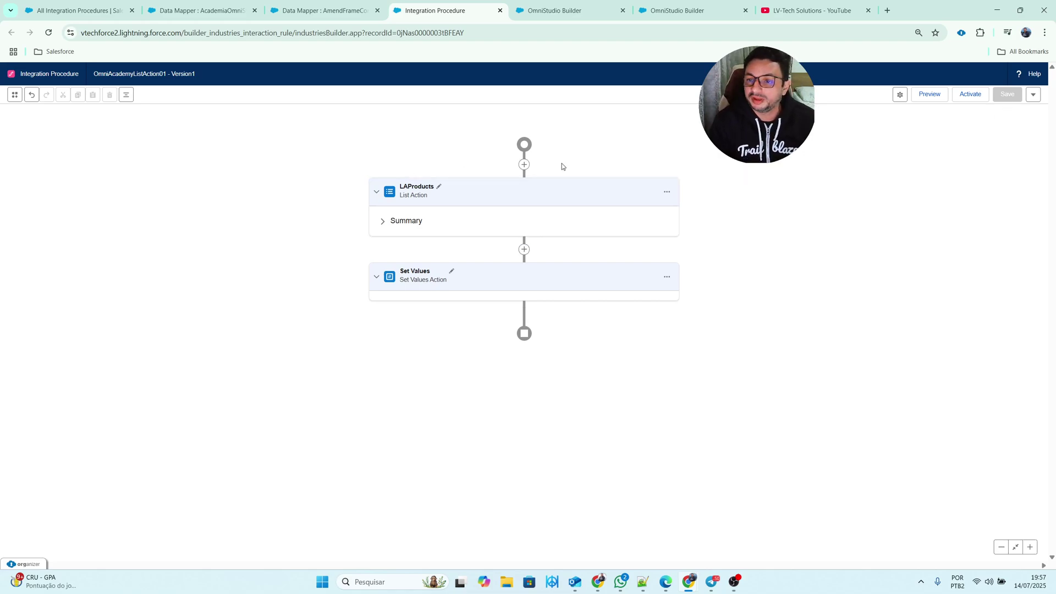
Step: Execute the integration procedure in preview with the products and orders inputs and show the LAProducts output in the debug log
{"action": "left_click", "coordinate": [934, 96]}
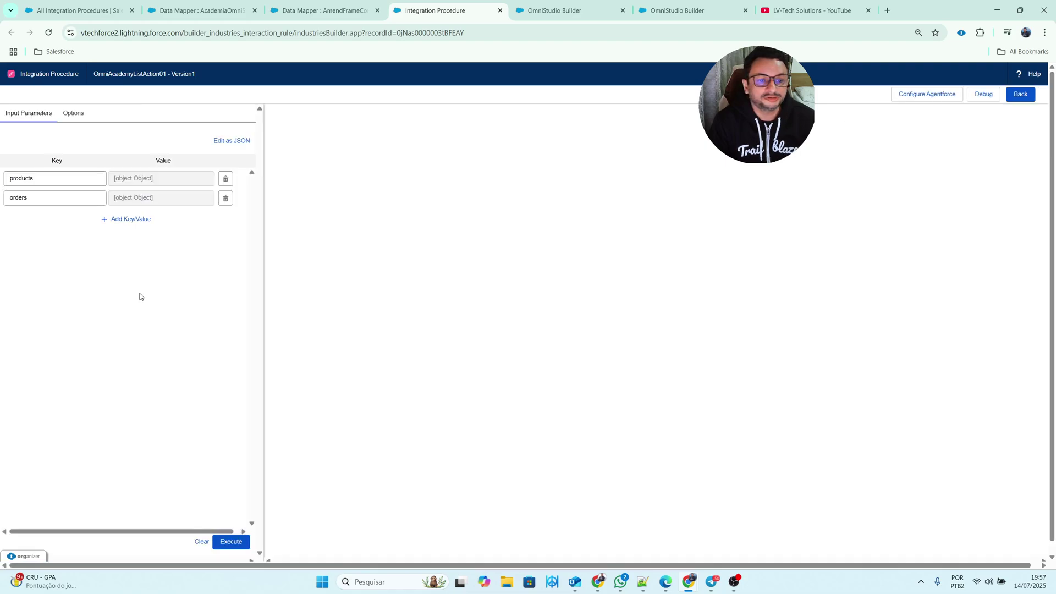
{"action": "left_click", "coordinate": [234, 541]}
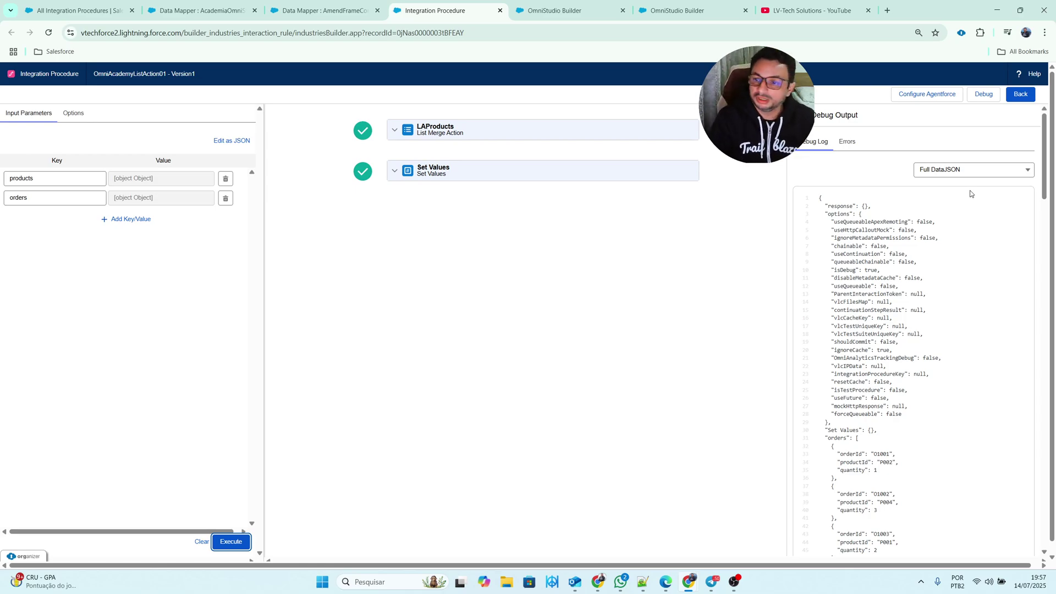
{"action": "left_click", "coordinate": [991, 170]}
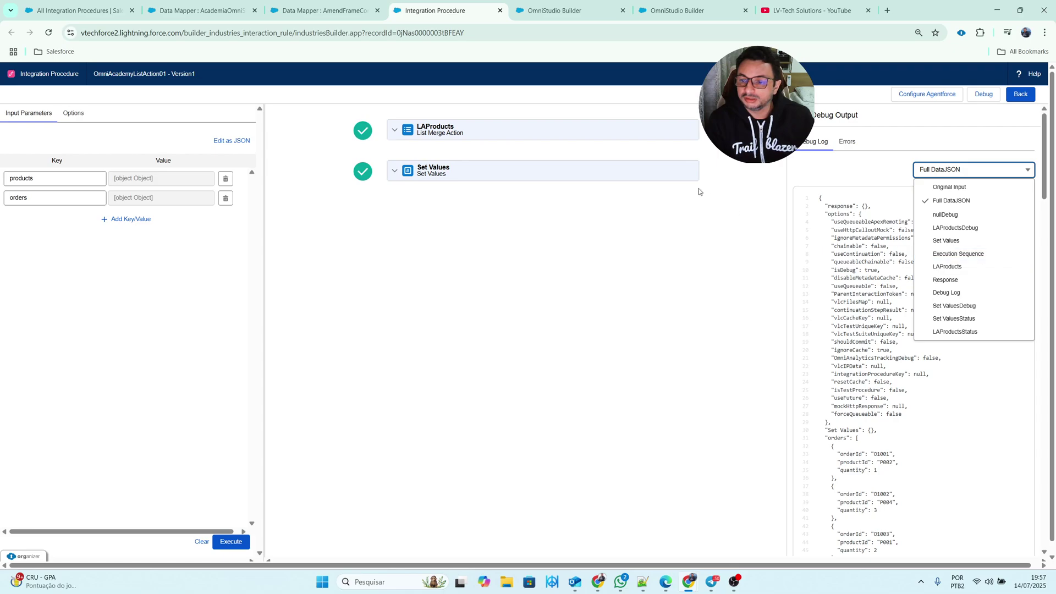
{"action": "scroll", "coordinate": [971, 301], "scroll_direction": "down", "scroll_amount": 1}
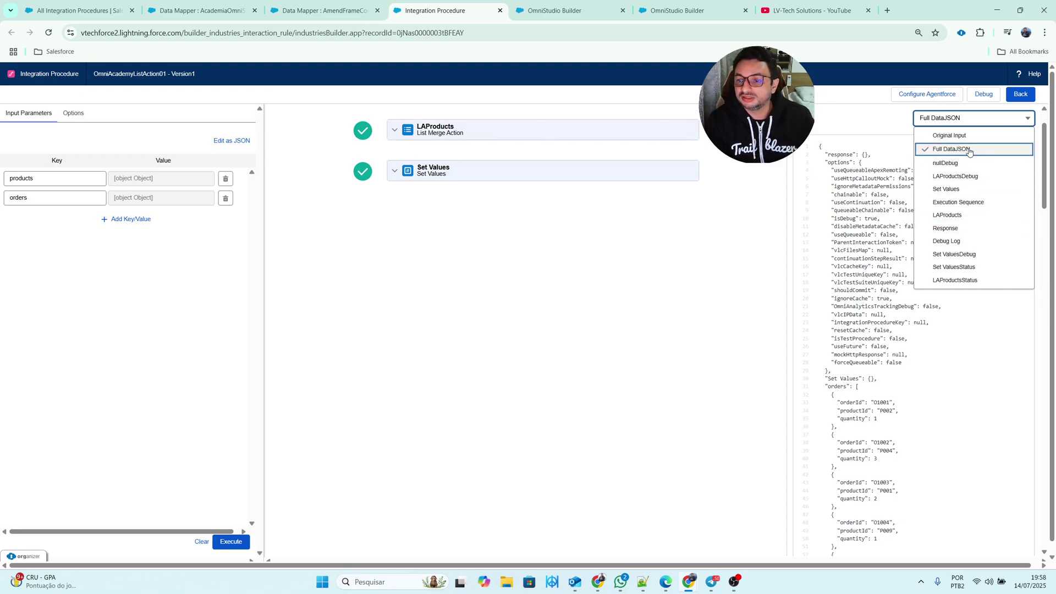
{"action": "left_click", "coordinate": [965, 215]}
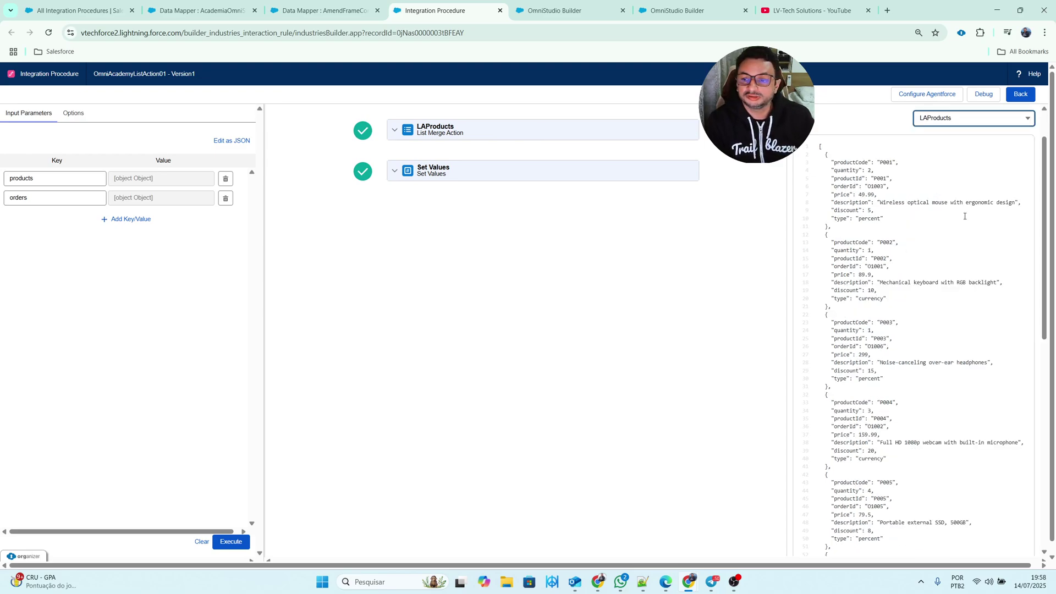
{"action": "left_click", "coordinate": [976, 119]}
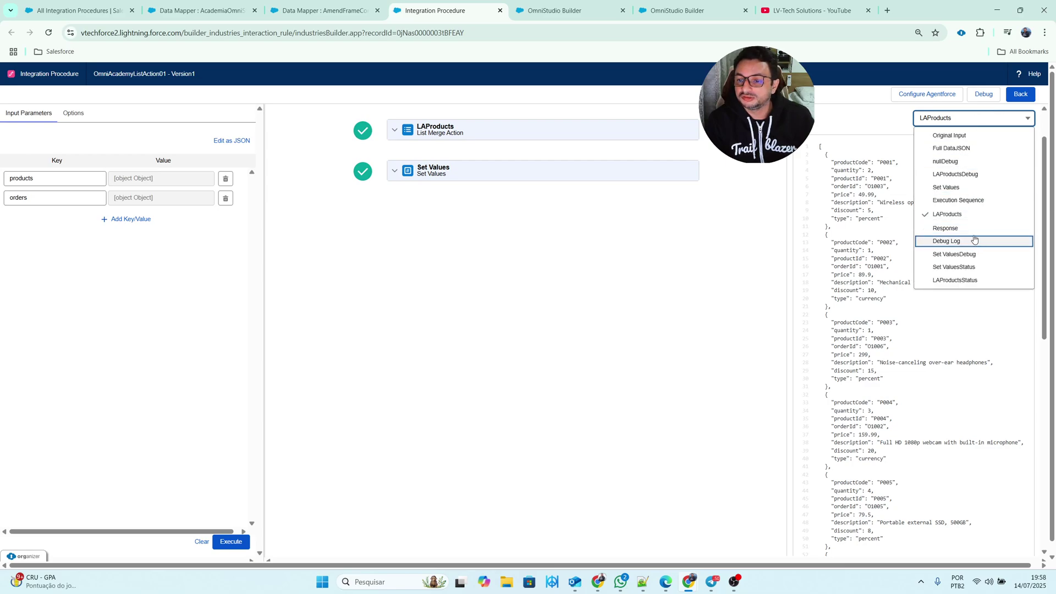
{"action": "scroll", "coordinate": [1003, 282], "scroll_direction": "down", "scroll_amount": 1}
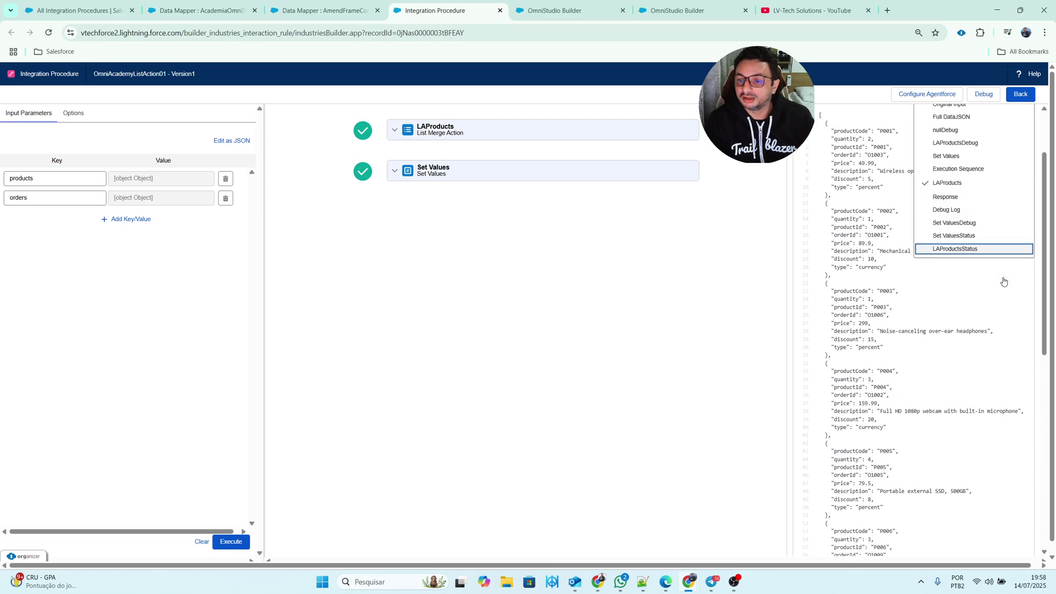
Step: Show the LAProductsDebug output in the debug log and review the execution results of the LAProducts and Set Values elements
{"action": "scroll", "coordinate": [967, 235], "scroll_direction": "up", "scroll_amount": 1}
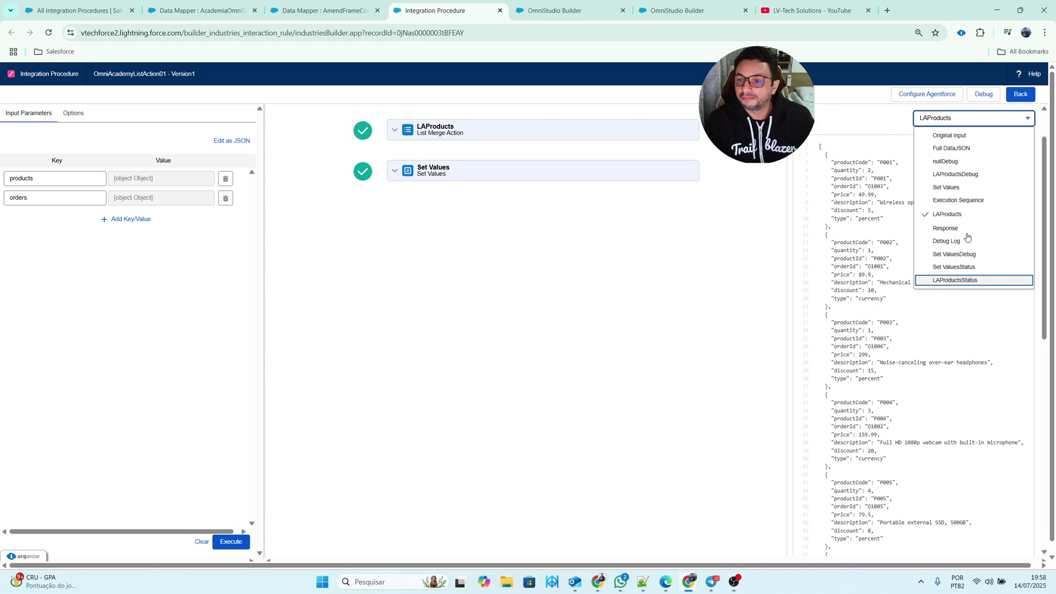
{"action": "left_click", "coordinate": [977, 175]}
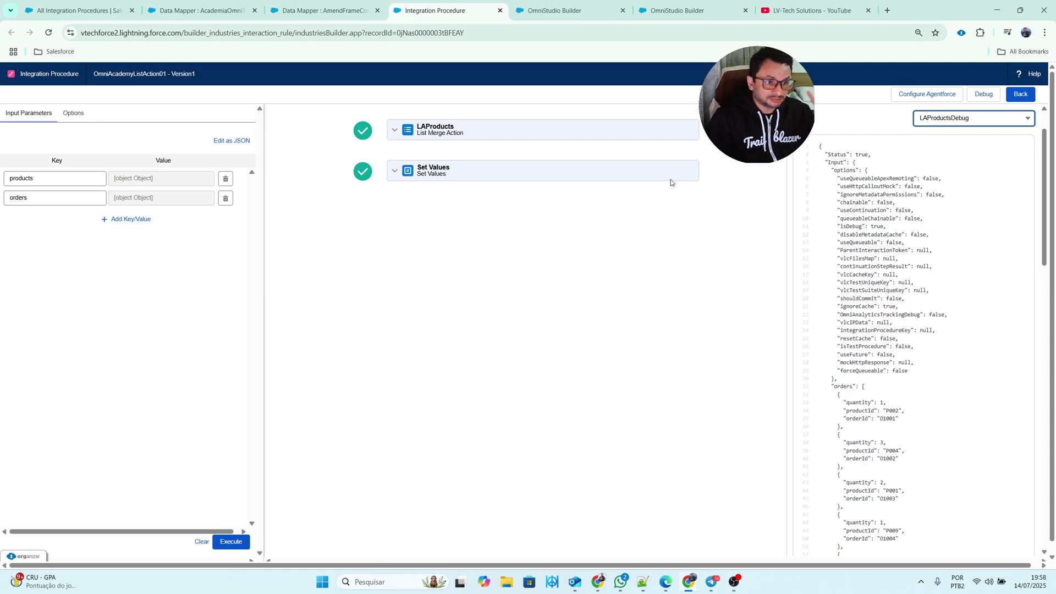
{"action": "left_click", "coordinate": [394, 132]}
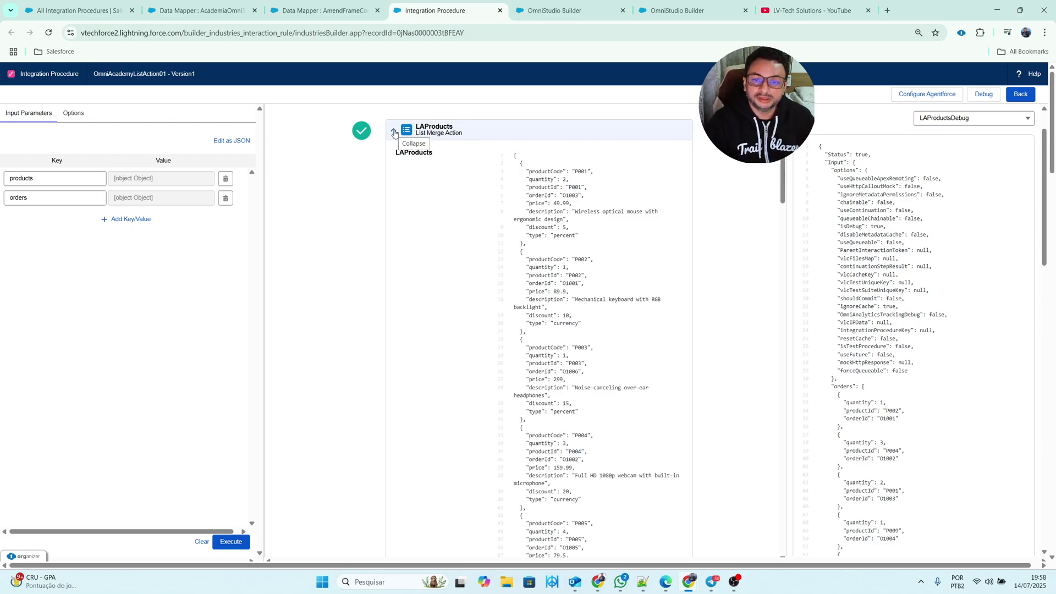
{"action": "scroll", "coordinate": [531, 265], "scroll_direction": "down", "scroll_amount": 10}
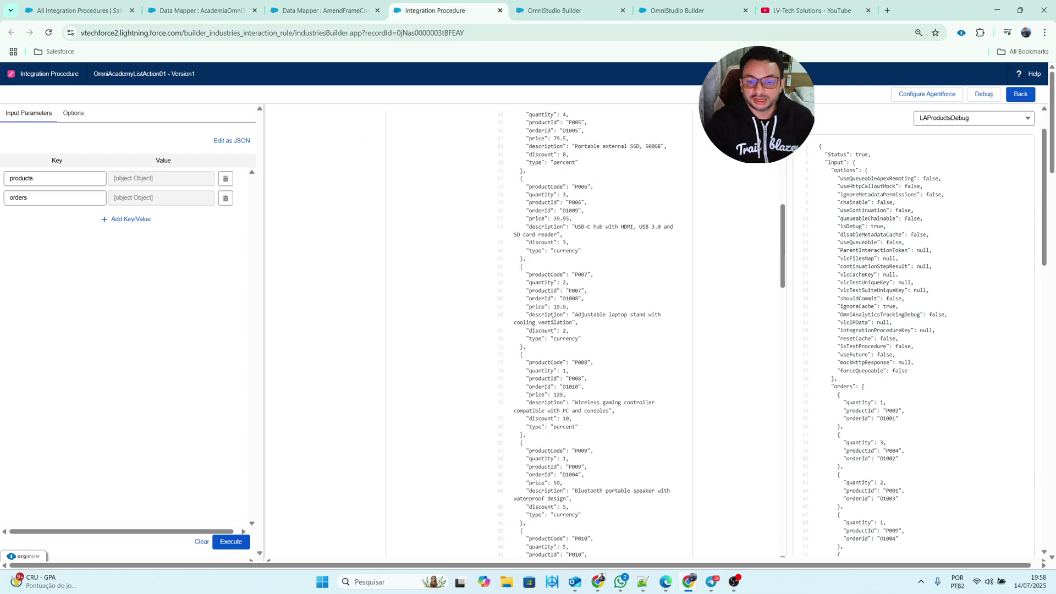
{"action": "scroll", "coordinate": [552, 320], "scroll_direction": "down", "scroll_amount": 15}
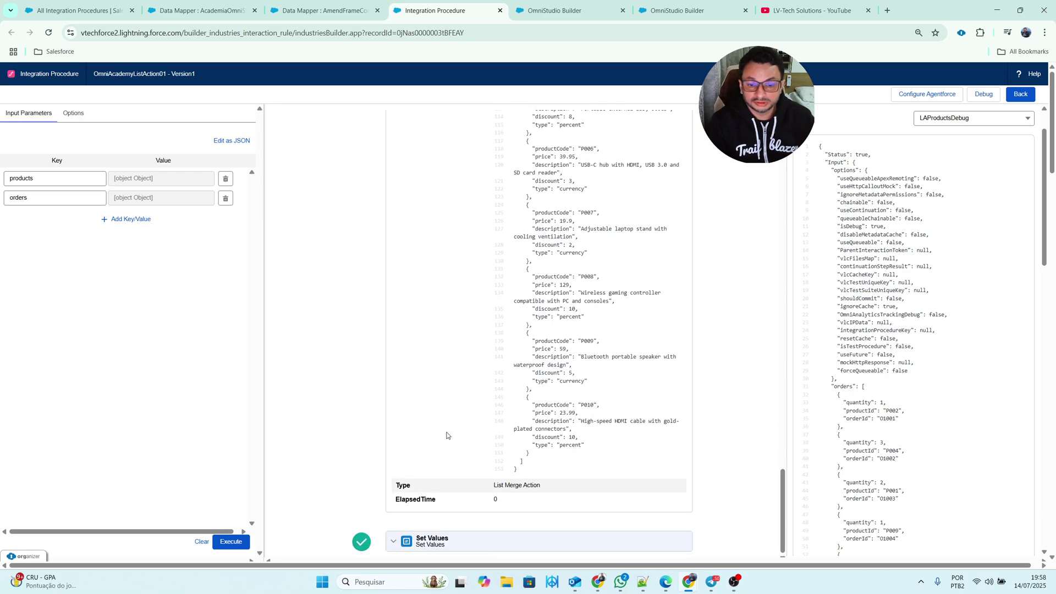
{"action": "scroll", "coordinate": [473, 436], "scroll_direction": "up", "scroll_amount": 5}
{"action": "scroll", "coordinate": [473, 436], "scroll_direction": "up", "scroll_amount": 10}
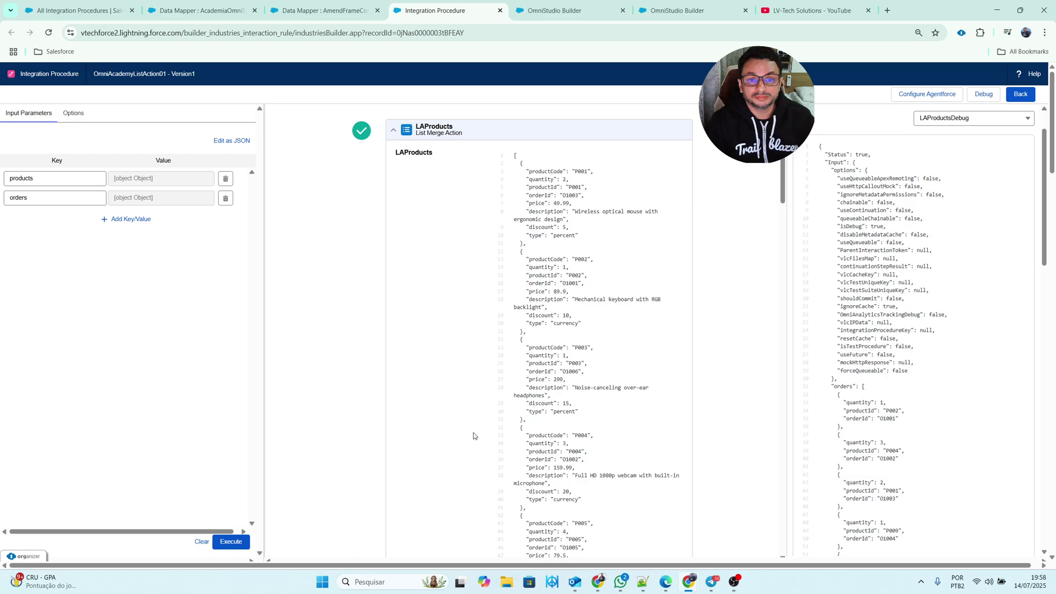
{"action": "left_click", "coordinate": [394, 130]}
{"action": "left_click", "coordinate": [394, 173]}
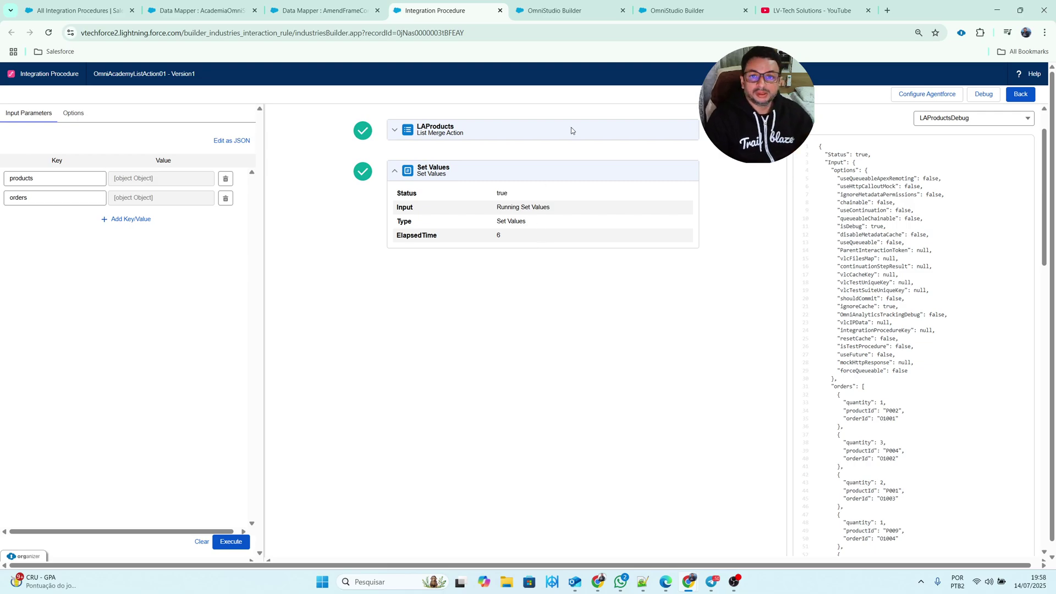
Step: Switch to the cpqProductSearch Flexcard and inspect the properties of each state and of the typeahead in Multi Products select
{"action": "left_click", "coordinate": [563, 11]}
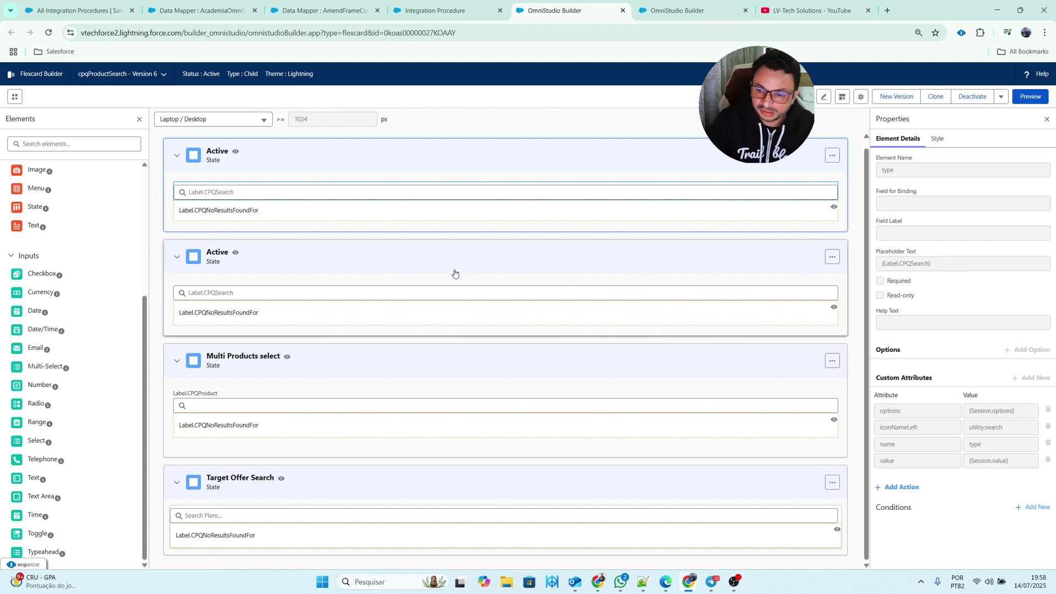
{"action": "scroll", "coordinate": [461, 341], "scroll_direction": "up", "scroll_amount": 1}
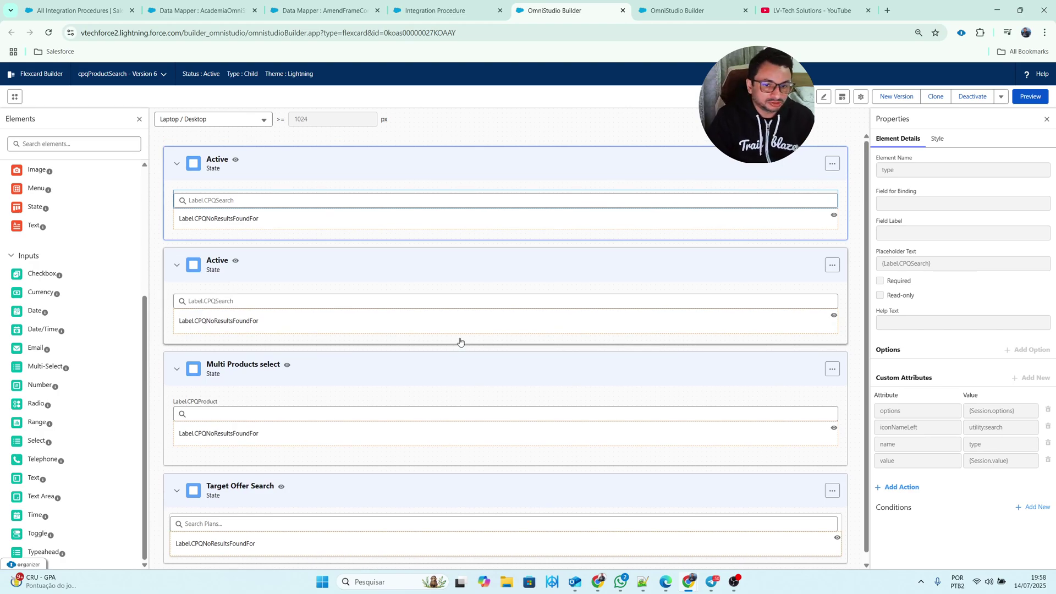
{"action": "left_click", "coordinate": [707, 178]}
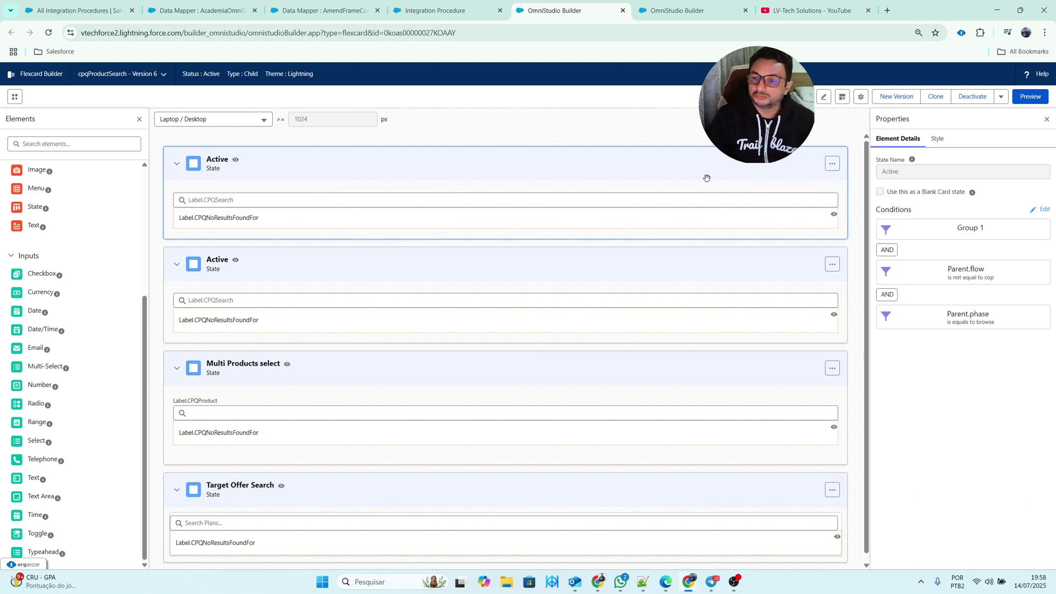
{"action": "left_click", "coordinate": [707, 263]}
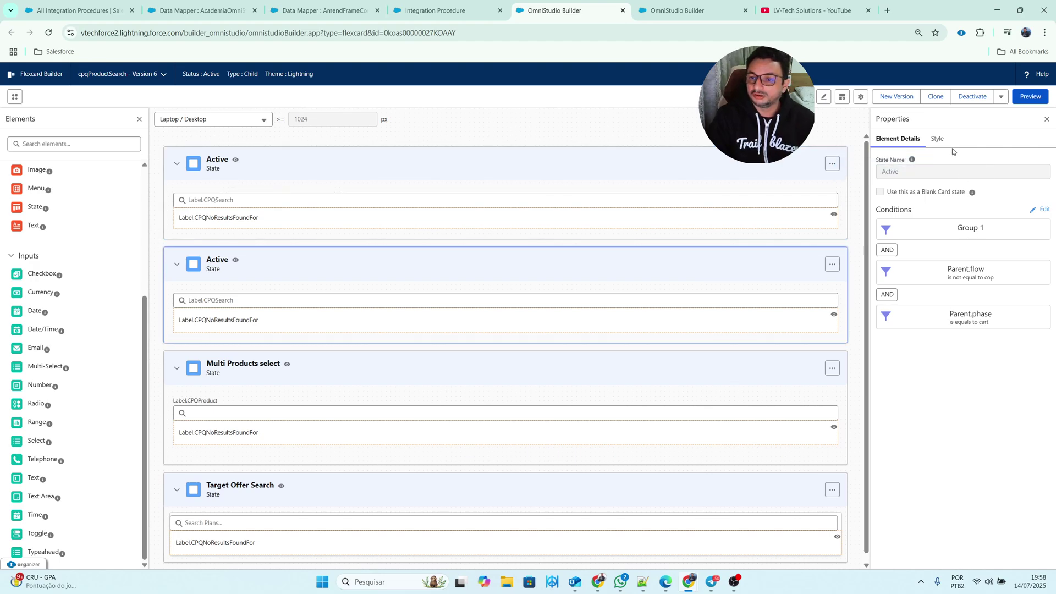
{"action": "left_click", "coordinate": [680, 379]}
{"action": "left_click", "coordinate": [718, 495]}
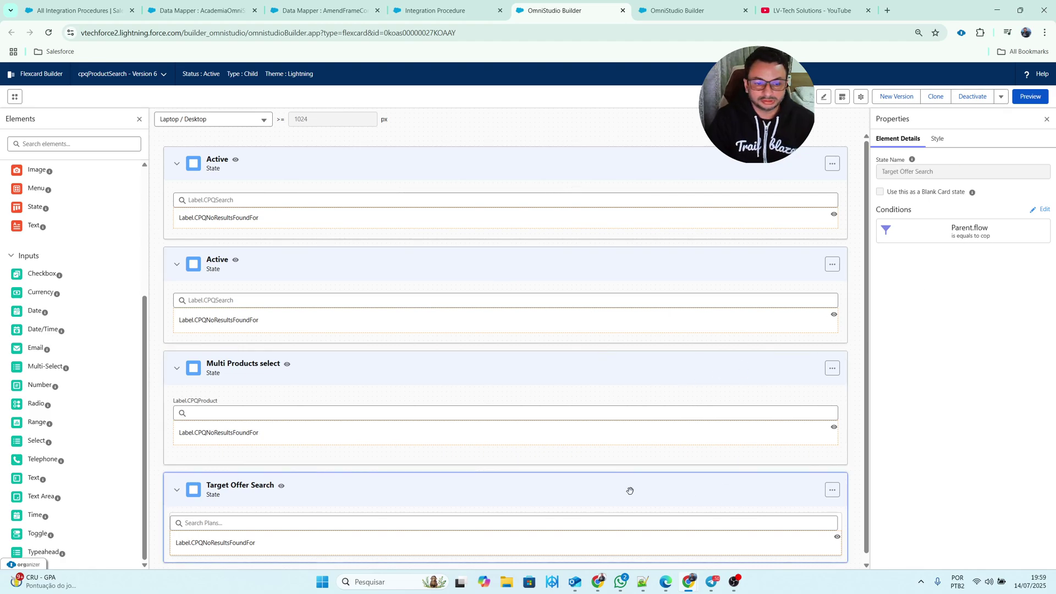
{"action": "left_click", "coordinate": [236, 415]}
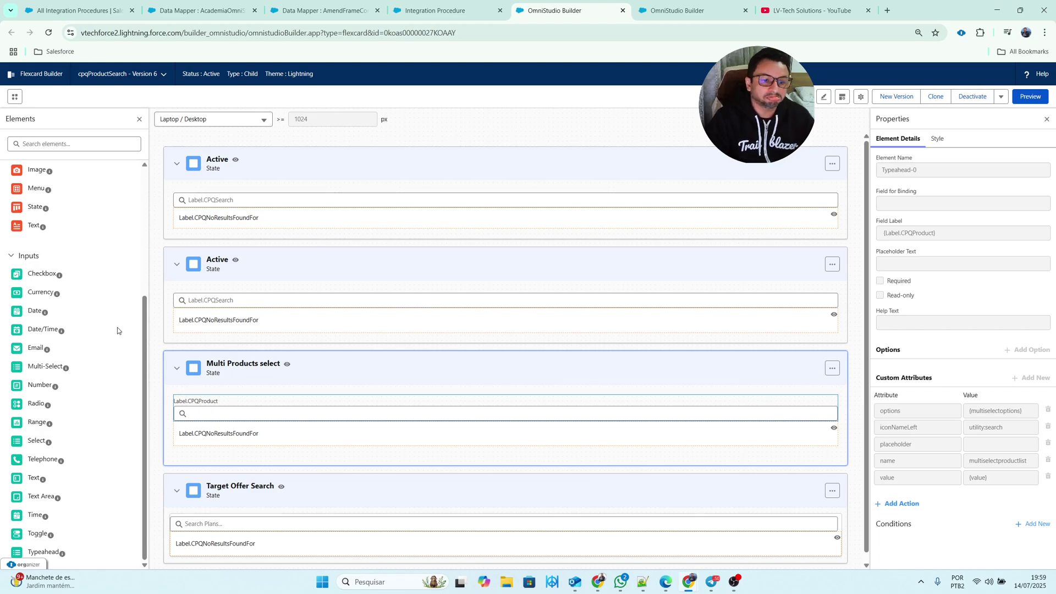
Step: Try to add a Checkbox to the active Flexcard, and deactivate the Flexcard version for editing
{"action": "left_click_drag", "start_coordinate": [46, 285], "coordinate": [978, 114]}
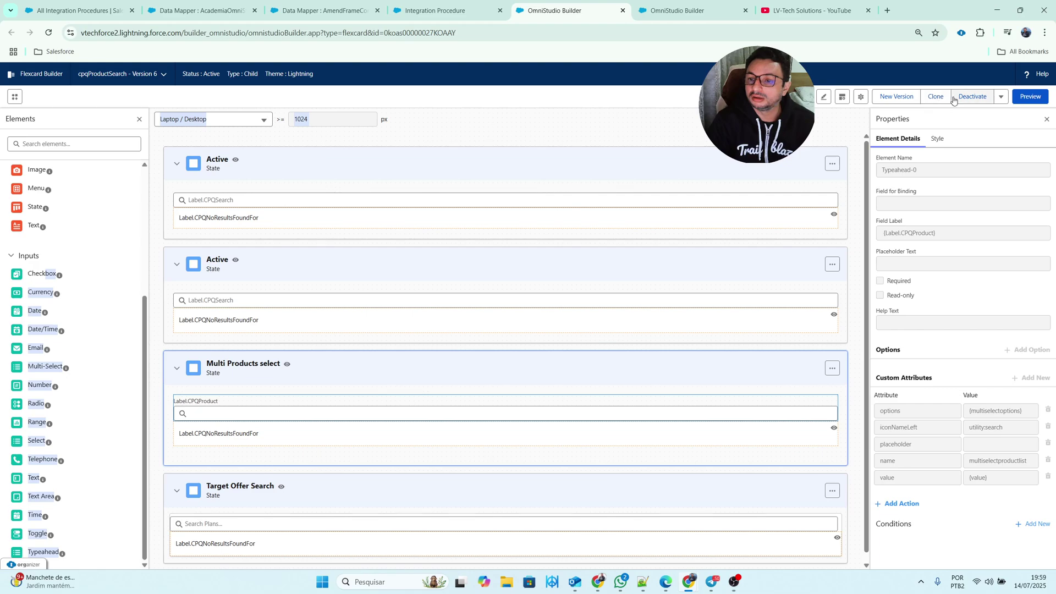
{"action": "left_click", "coordinate": [1002, 98]}
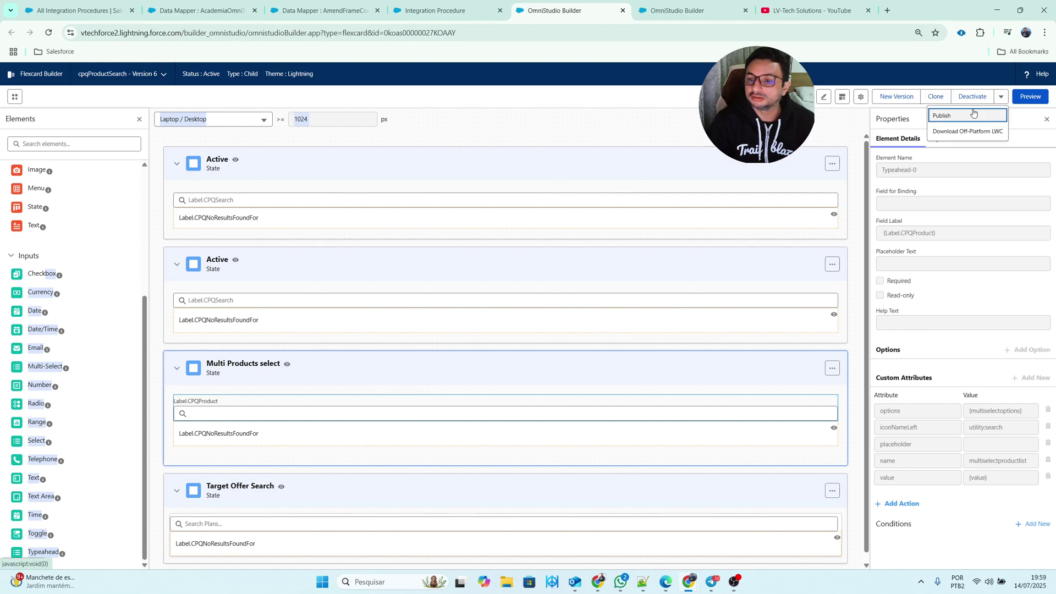
{"action": "left_click", "coordinate": [973, 97]}
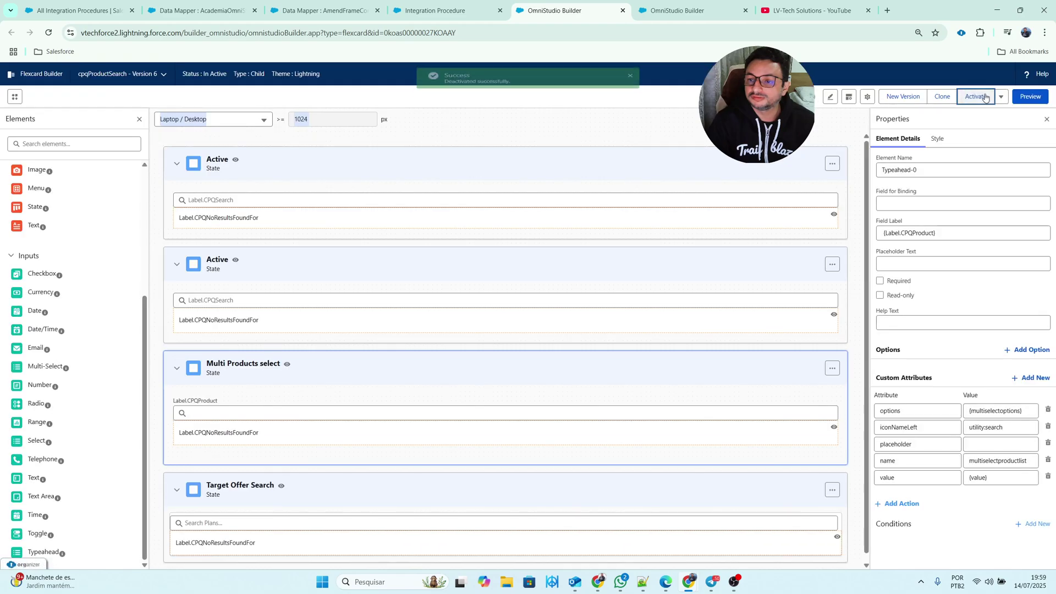
Step: Add a Checkbox below the no-results text in the first Active state, delete it and reactivate the Flexcard
{"action": "left_click_drag", "start_coordinate": [45, 278], "coordinate": [263, 229]}
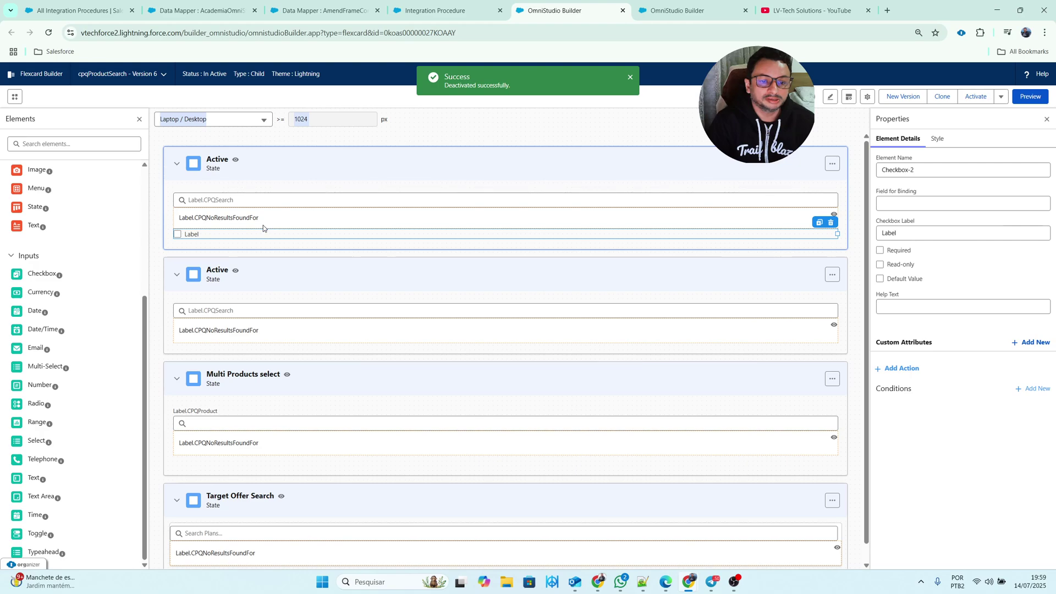
{"action": "left_click", "coordinate": [832, 225]}
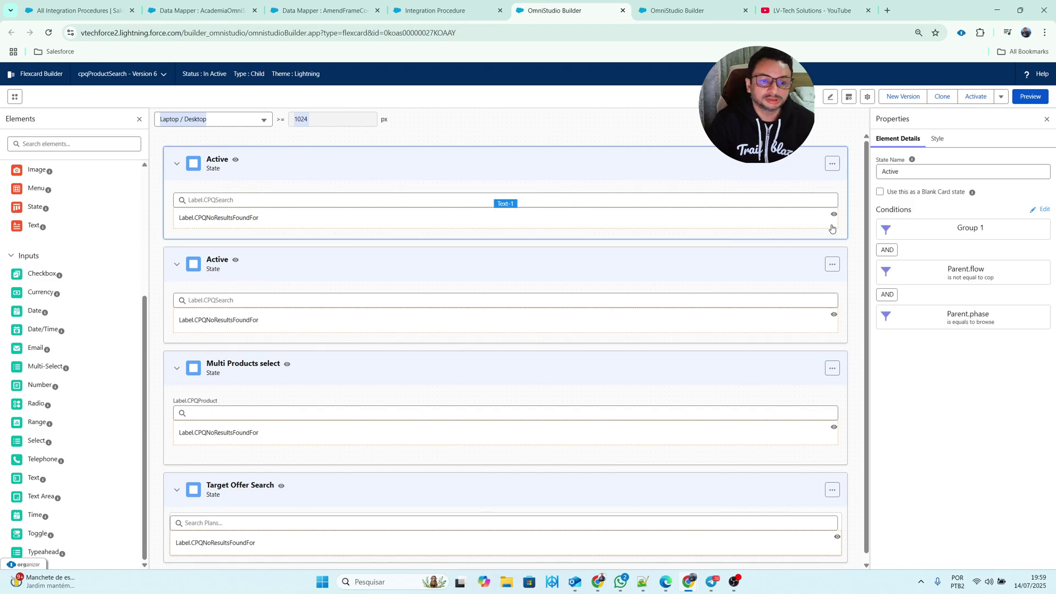
{"action": "left_click", "coordinate": [974, 99]}
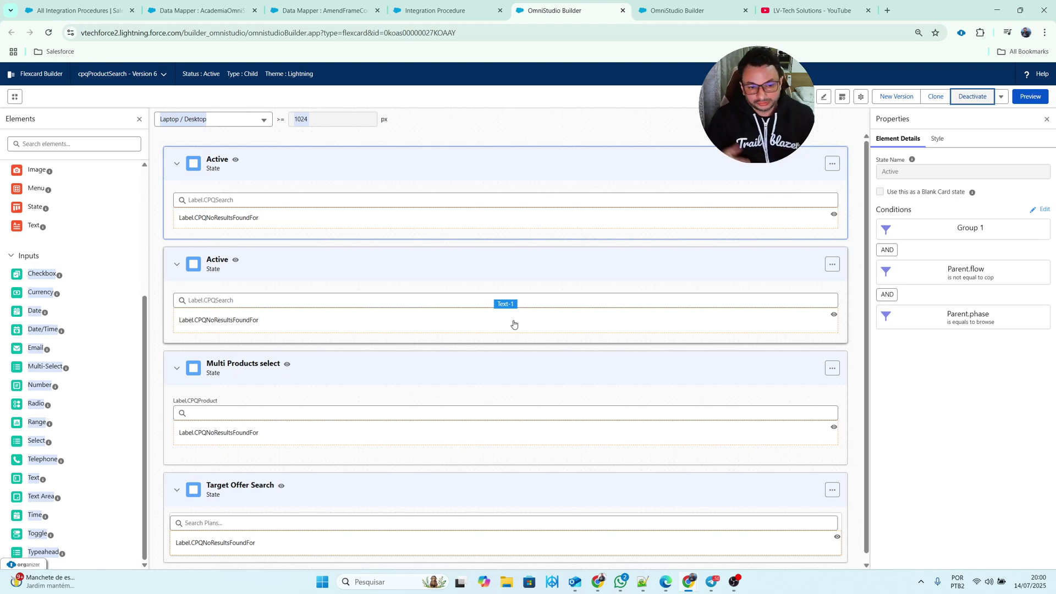
{"action": "scroll", "coordinate": [583, 339], "scroll_direction": "down", "scroll_amount": 1}
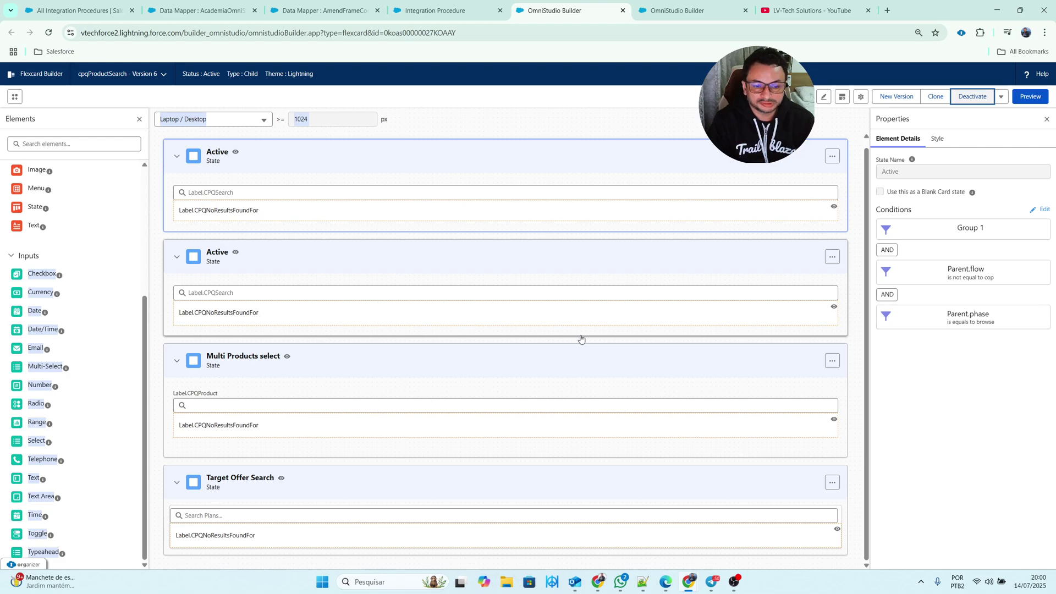
{"action": "scroll", "coordinate": [581, 340], "scroll_direction": "up", "scroll_amount": 1}
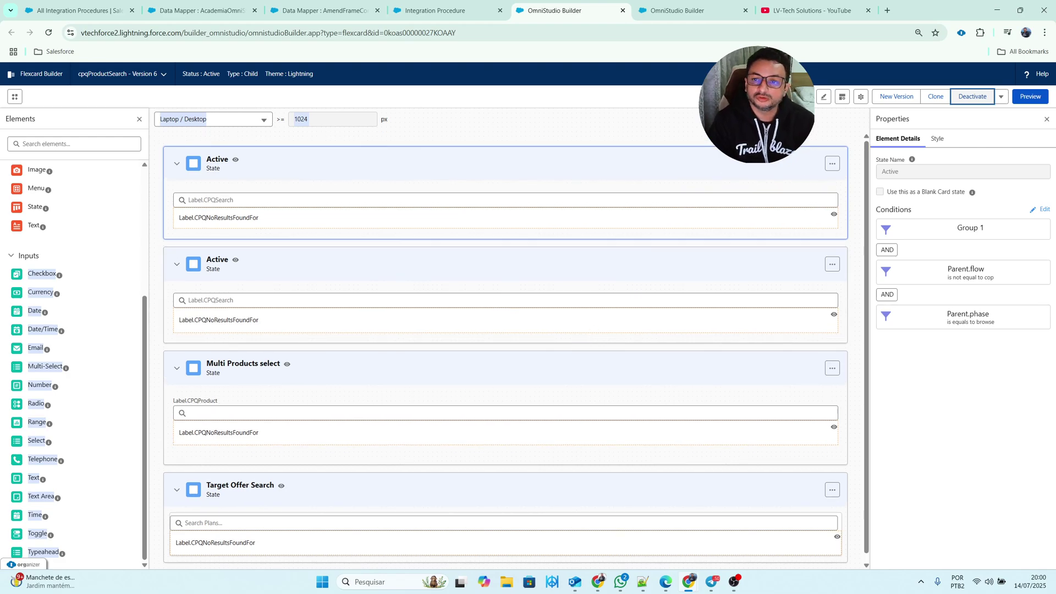
Step: Switch to the Single Doc - DOCX Omniscript and look through its available groups, actions and other elements
{"action": "left_click", "coordinate": [697, 15]}
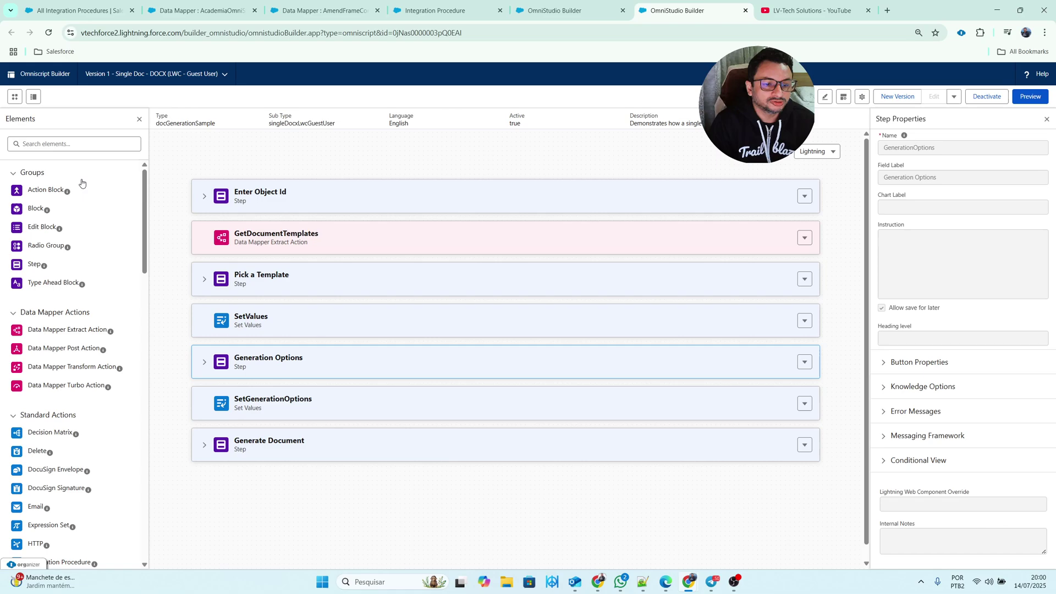
{"action": "scroll", "coordinate": [77, 361], "scroll_direction": "down", "scroll_amount": 4}
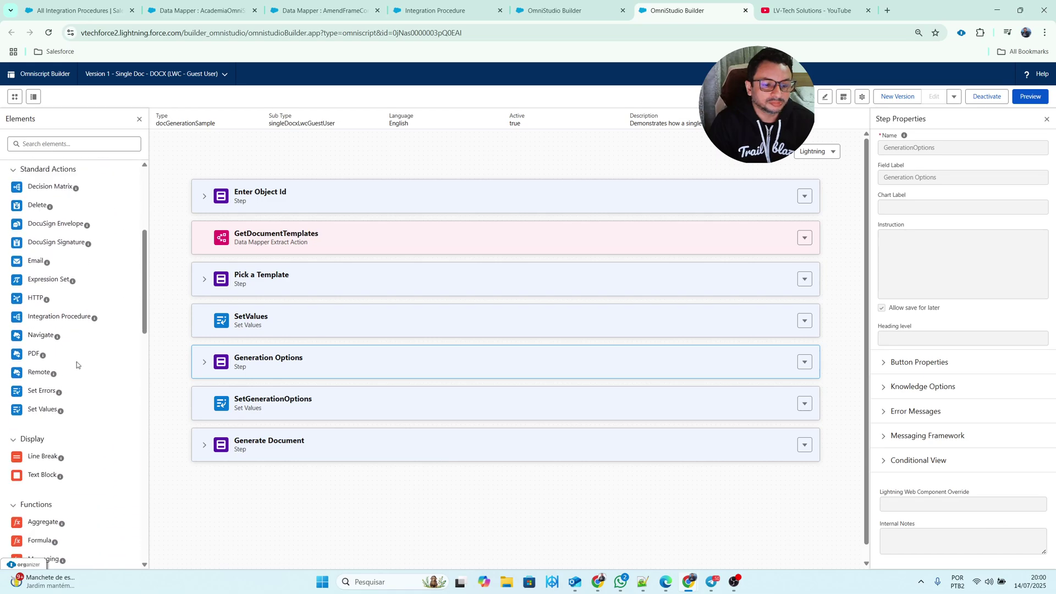
{"action": "scroll", "coordinate": [77, 361], "scroll_direction": "up", "scroll_amount": 4}
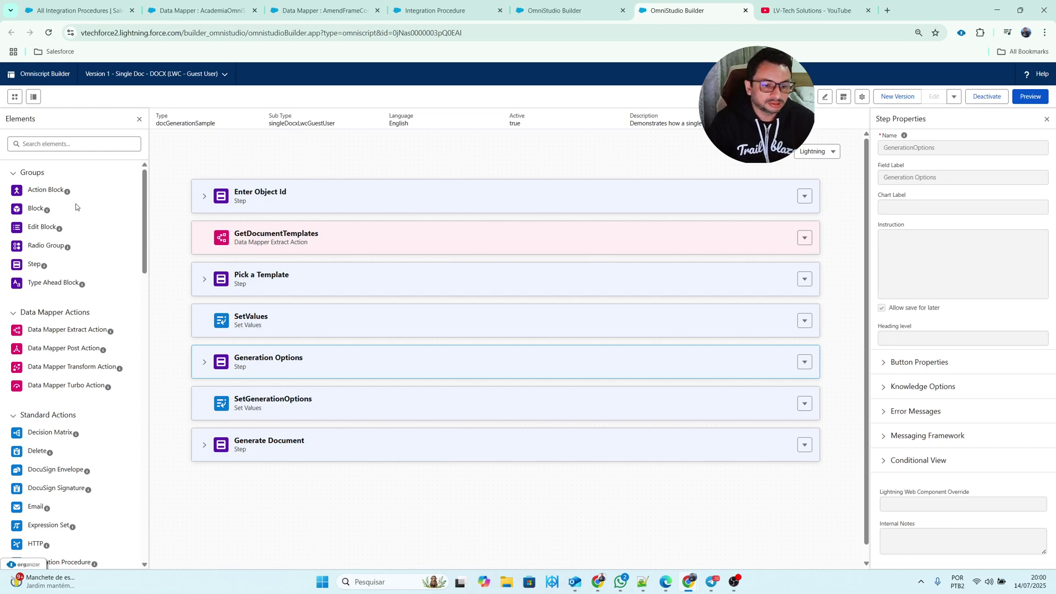
Step: Expand Enter Object Id and Pick a Template, and inspect the properties of ObjectId, Template Type, GetDocumentTemplates and SelectTemplate
{"action": "left_click", "coordinate": [608, 207]}
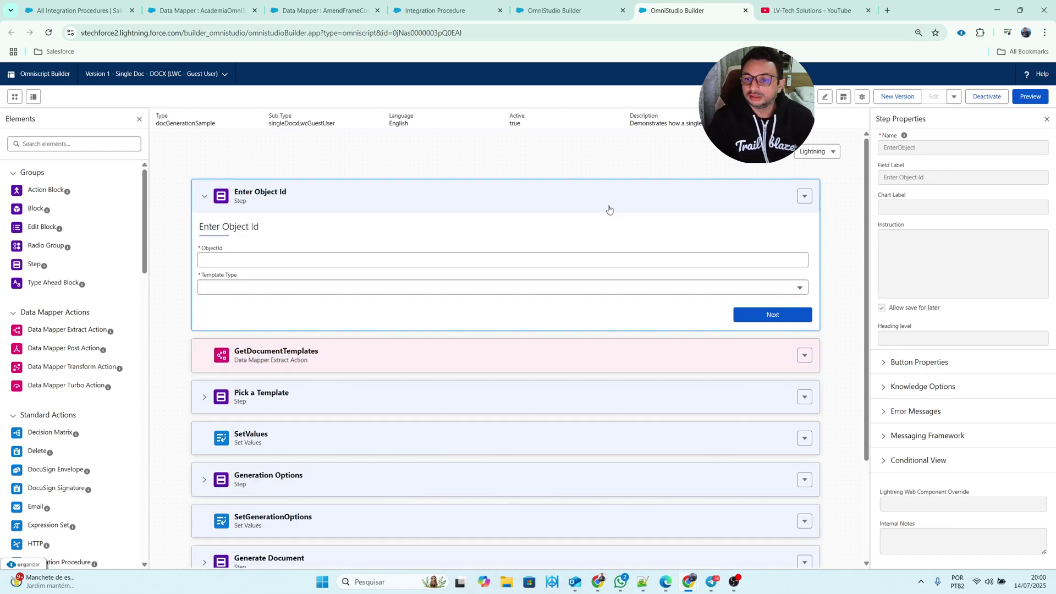
{"action": "left_click", "coordinate": [471, 261]}
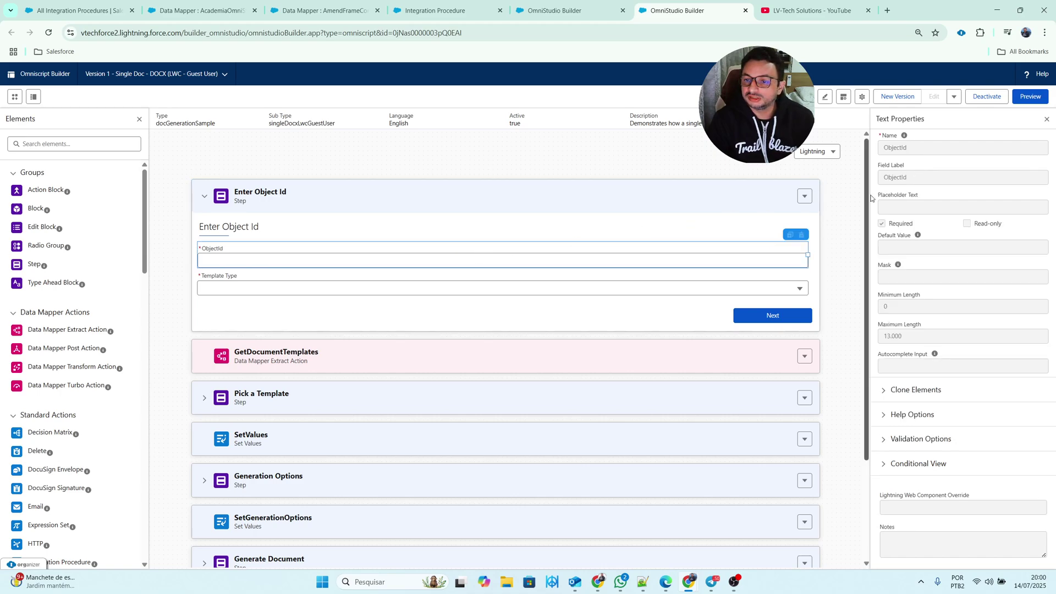
{"action": "left_click", "coordinate": [654, 291]}
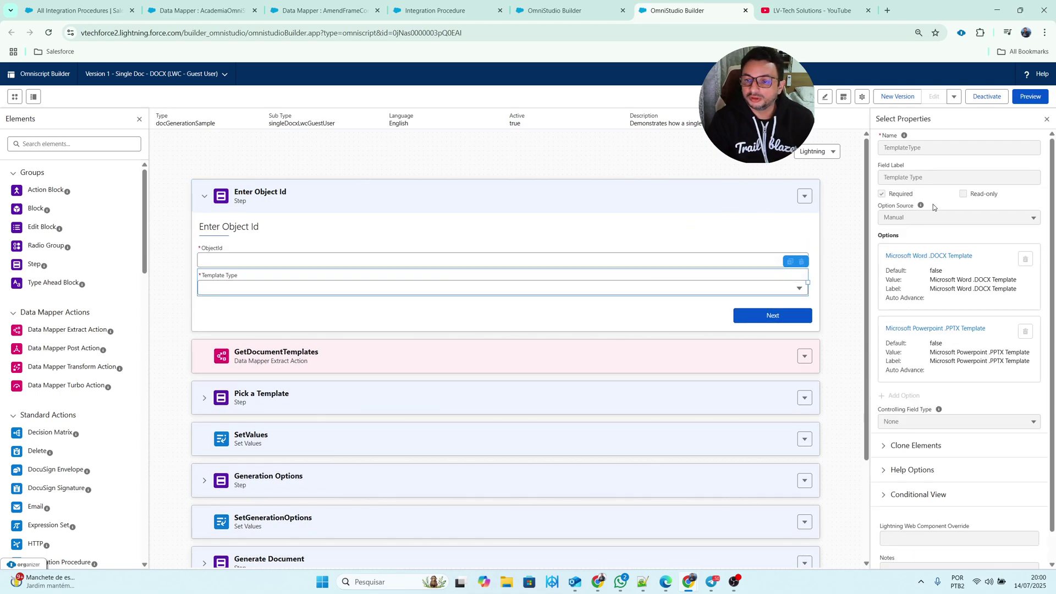
{"action": "left_click", "coordinate": [469, 356]}
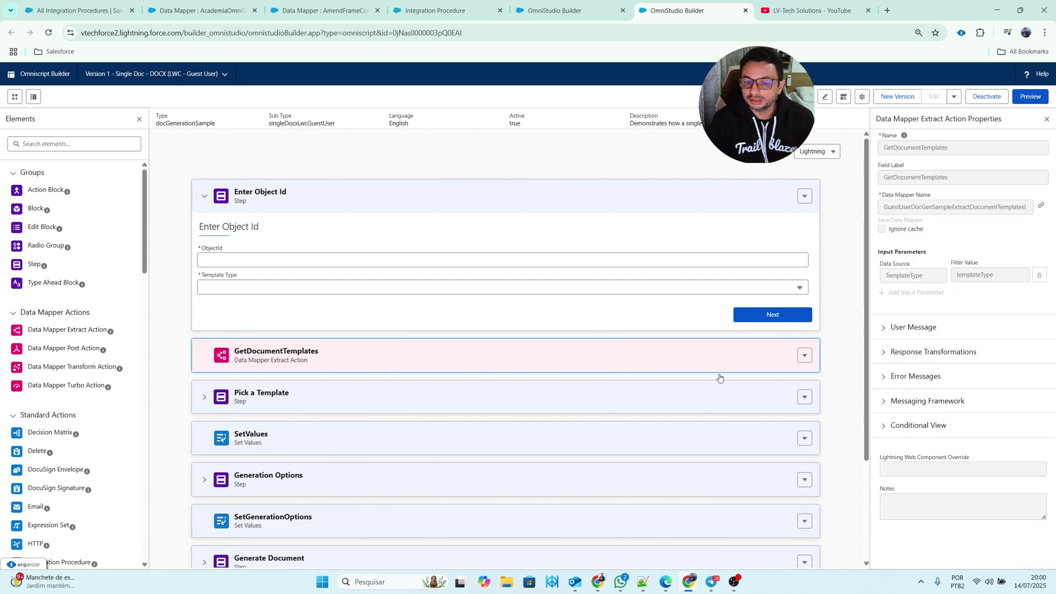
{"action": "left_click", "coordinate": [517, 391]}
{"action": "scroll", "coordinate": [789, 341], "scroll_direction": "down", "scroll_amount": 2}
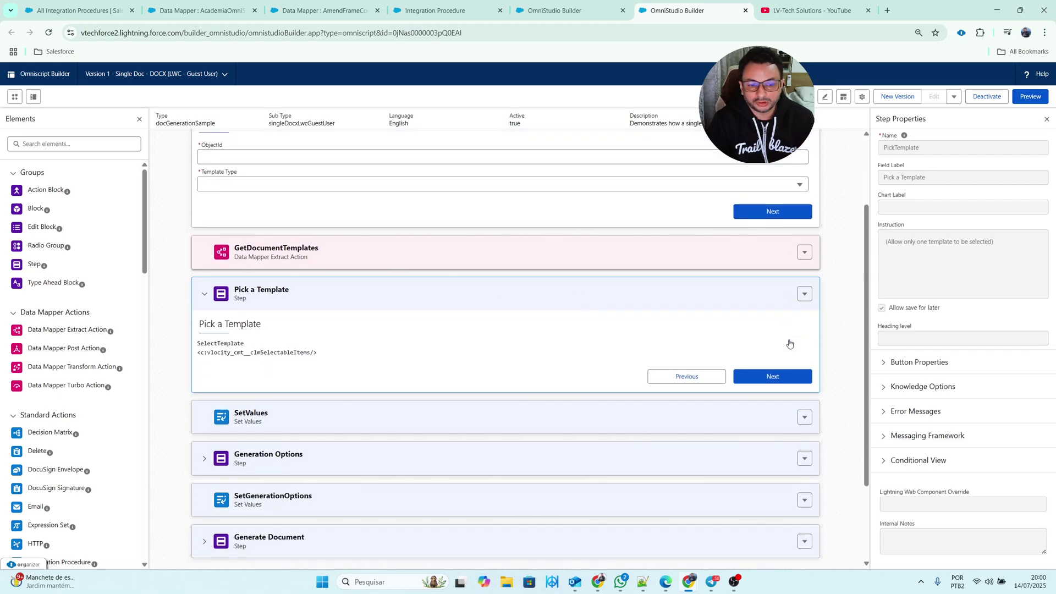
{"action": "left_click", "coordinate": [342, 346]}
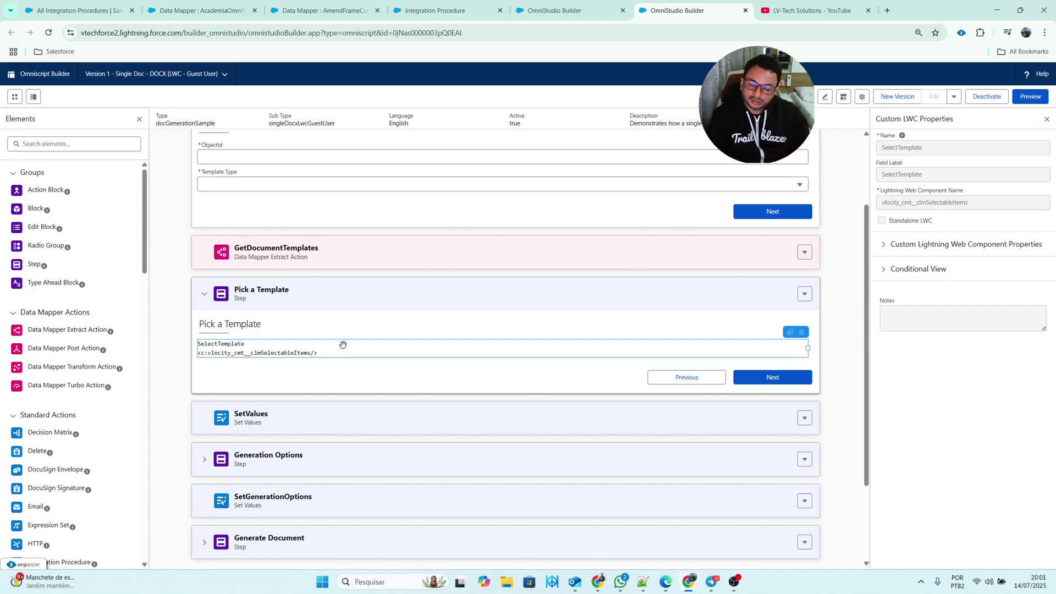
{"action": "scroll", "coordinate": [344, 347], "scroll_direction": "up", "scroll_amount": 2}
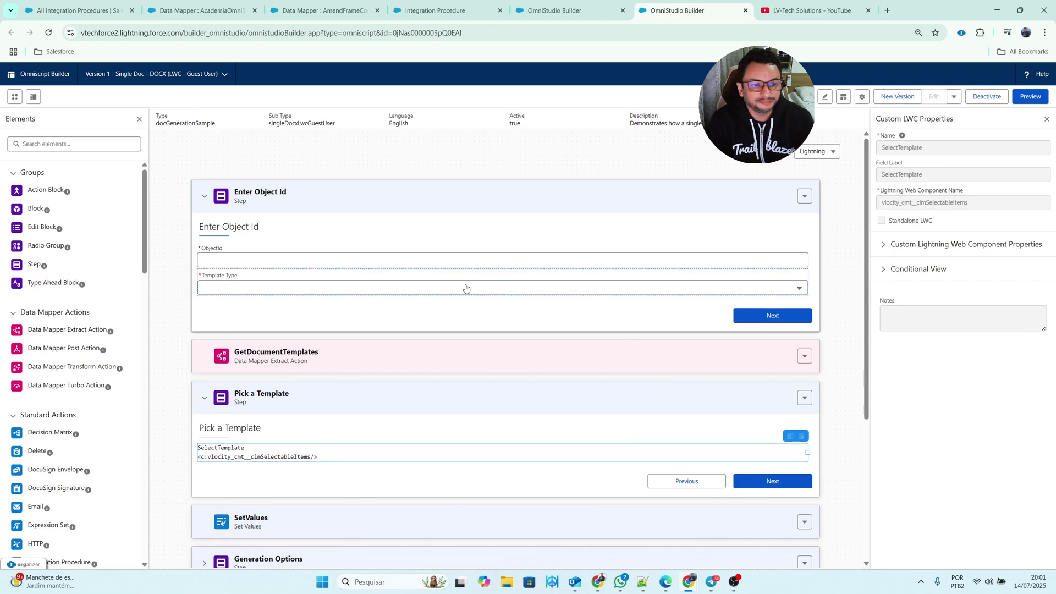
{"action": "scroll", "coordinate": [466, 288], "scroll_direction": "down", "scroll_amount": 4}
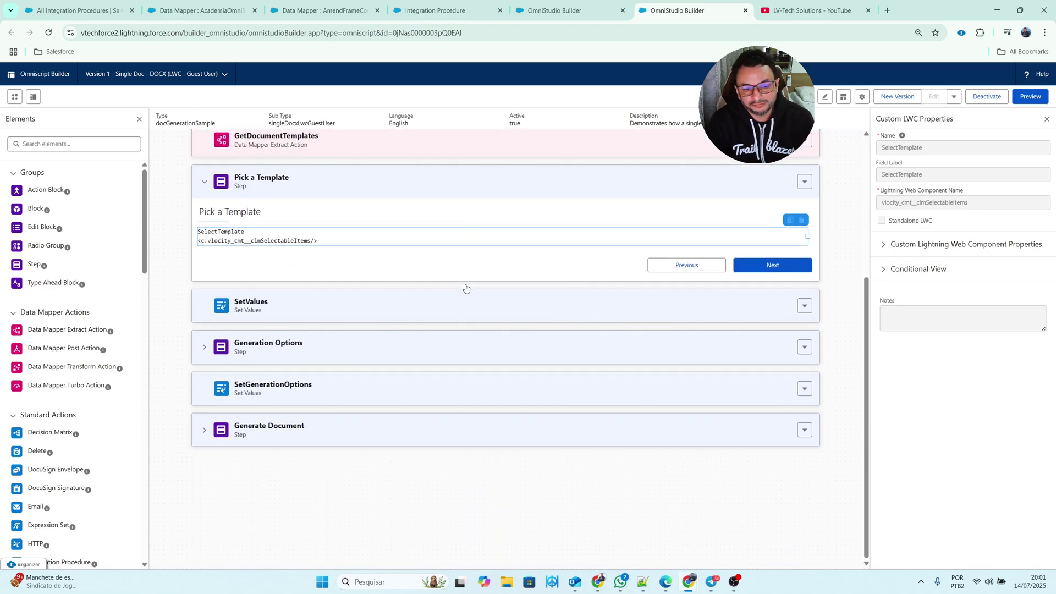
{"action": "scroll", "coordinate": [466, 288], "scroll_direction": "up", "scroll_amount": 3}
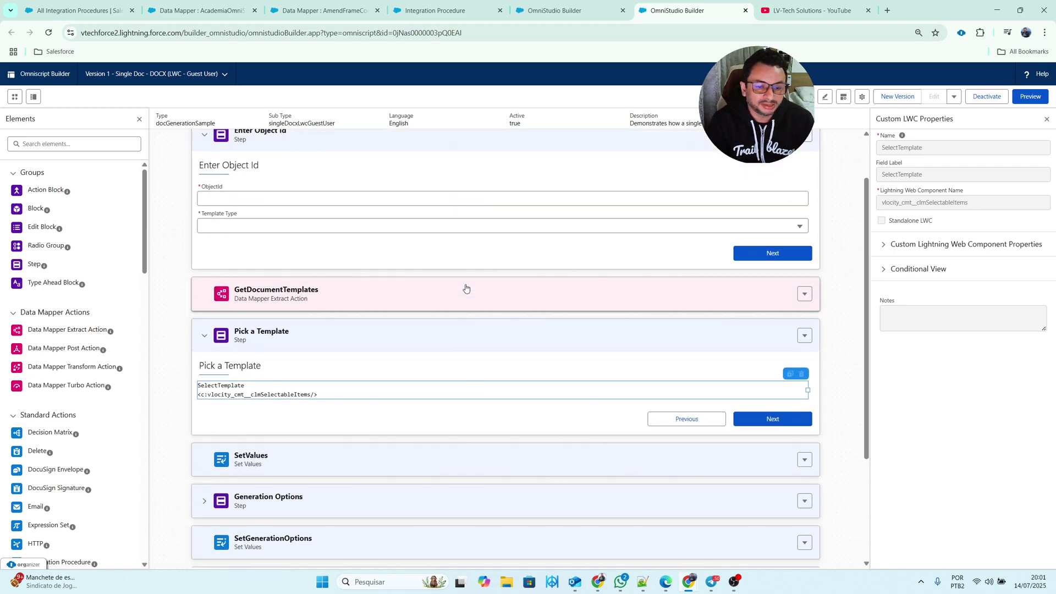
{"action": "scroll", "coordinate": [466, 288], "scroll_direction": "down", "scroll_amount": 2}
{"action": "scroll", "coordinate": [466, 288], "scroll_direction": "up", "scroll_amount": 3}
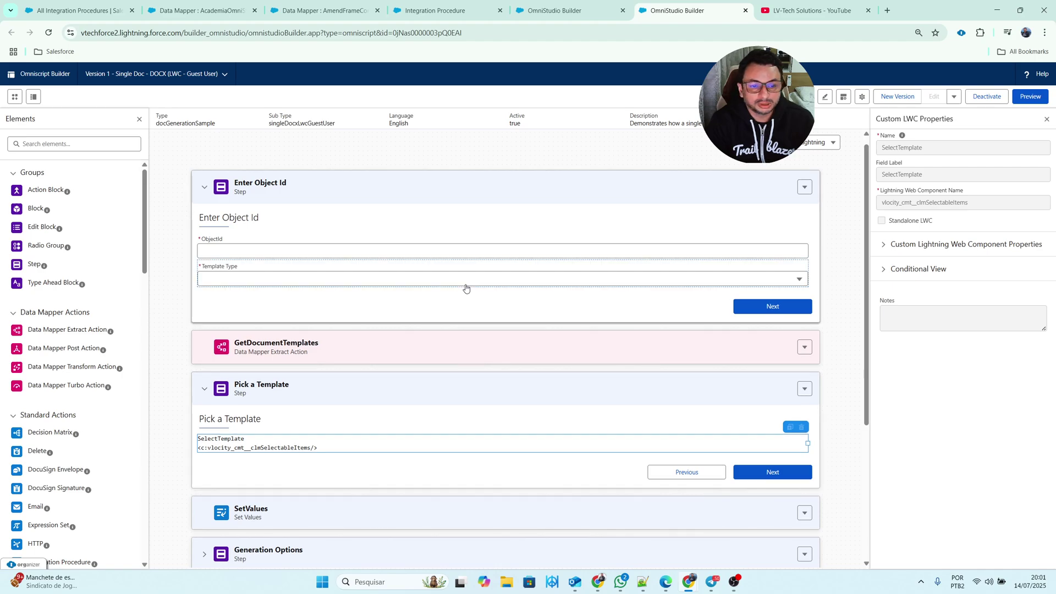
{"action": "scroll", "coordinate": [466, 288], "scroll_direction": "down", "scroll_amount": 4}
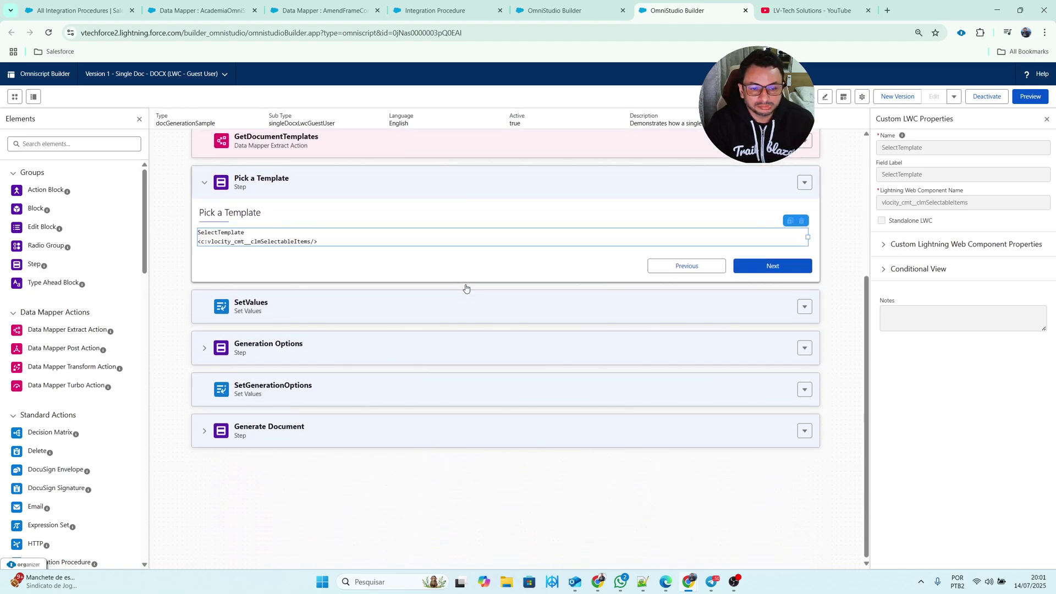